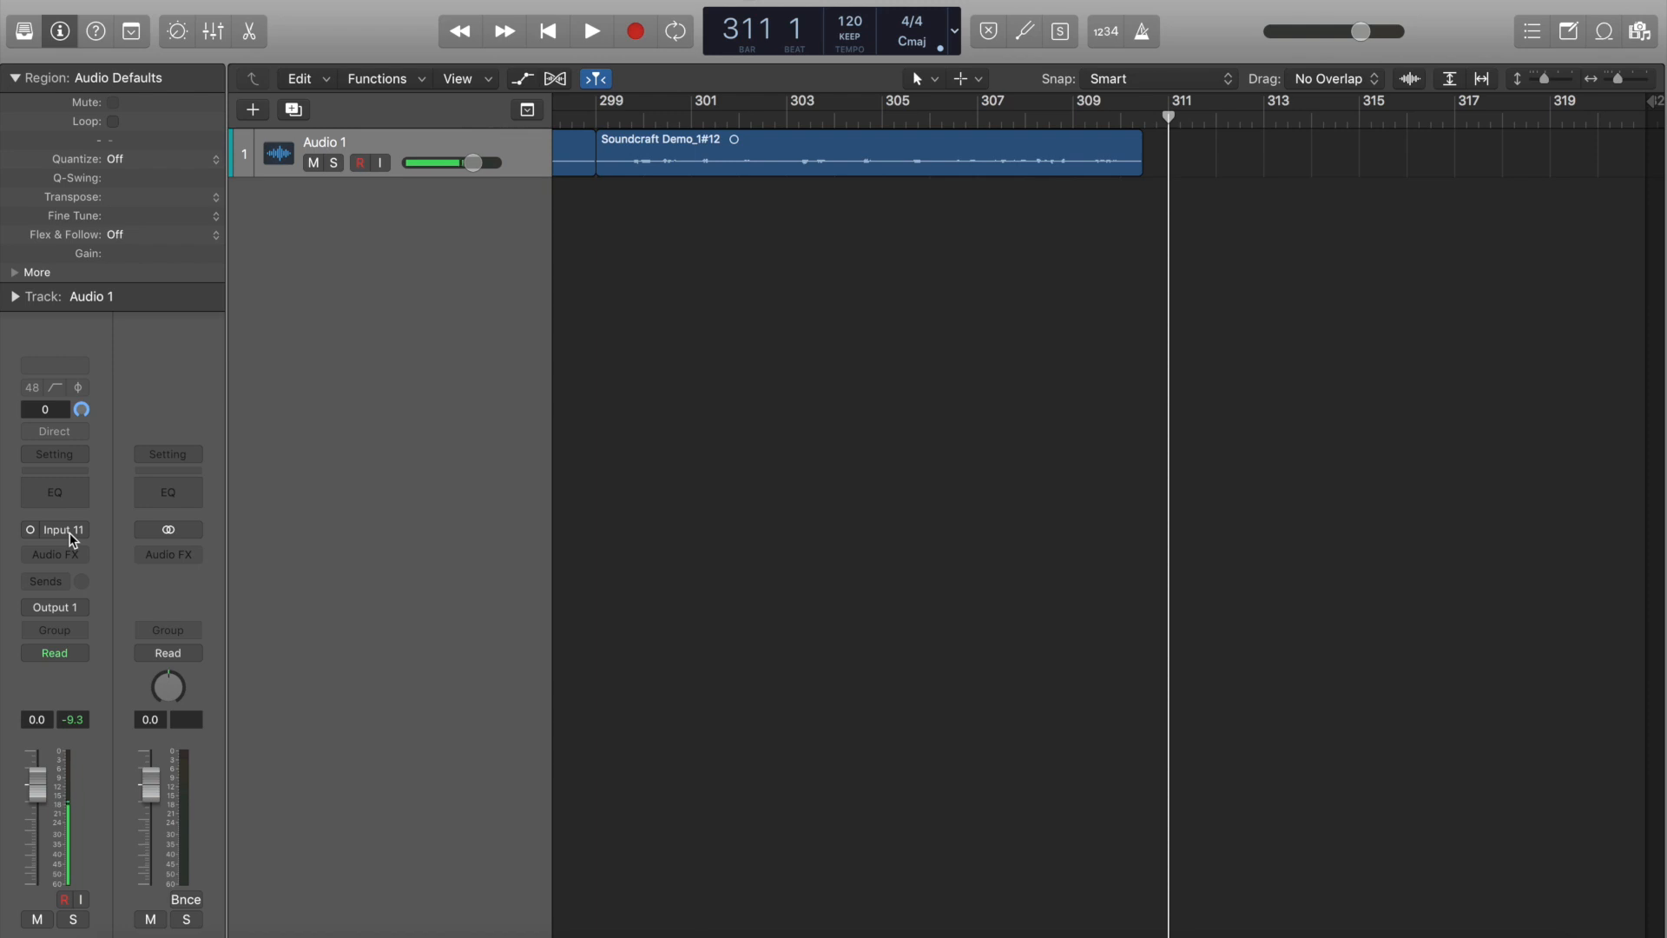
Record a short take on the Audio 1 track from bar 311 and set the track's input to Input 1
{"action": "key", "text": "r"}
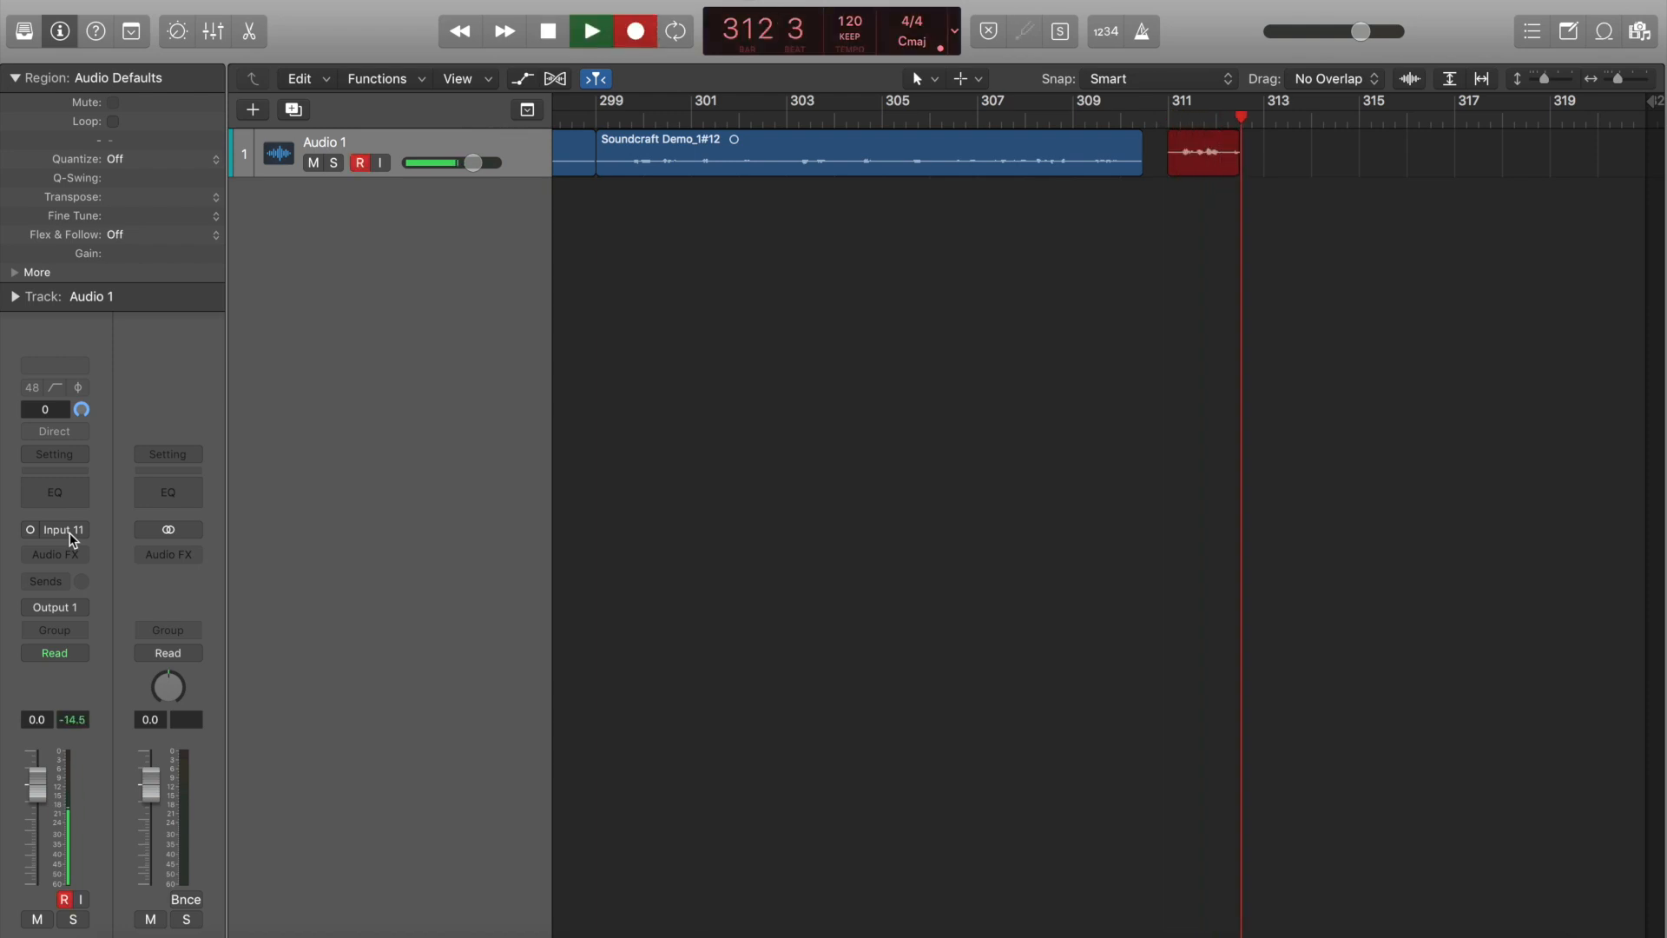
{"action": "key", "text": "space"}
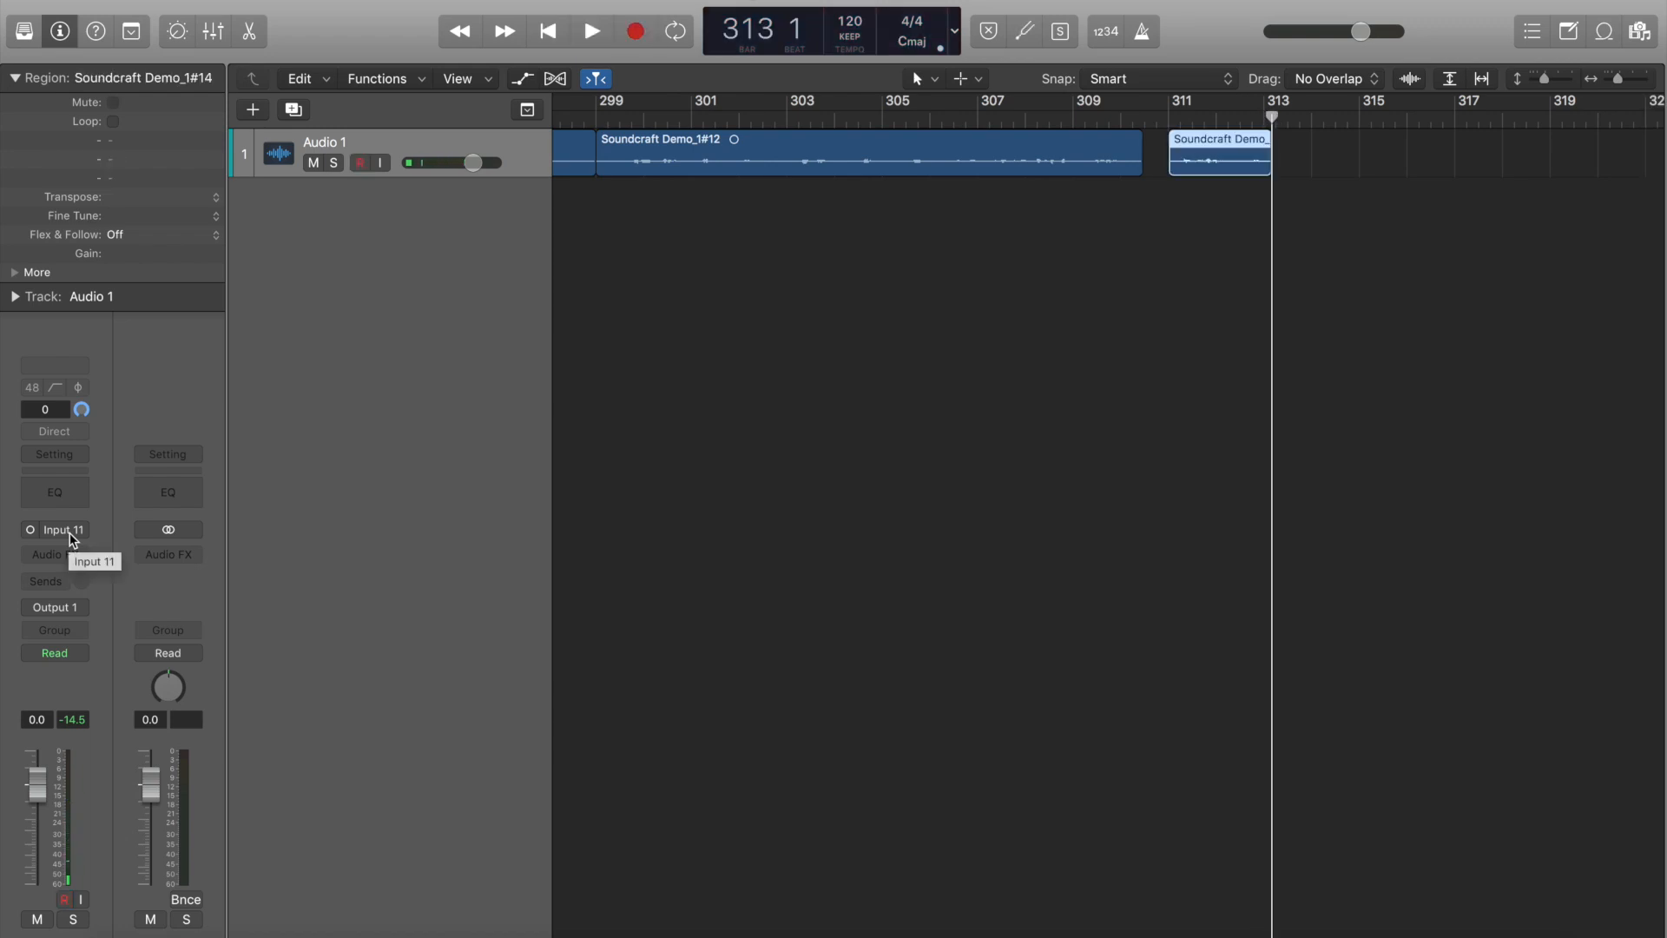
{"action": "left_click", "coordinate": [73, 537]}
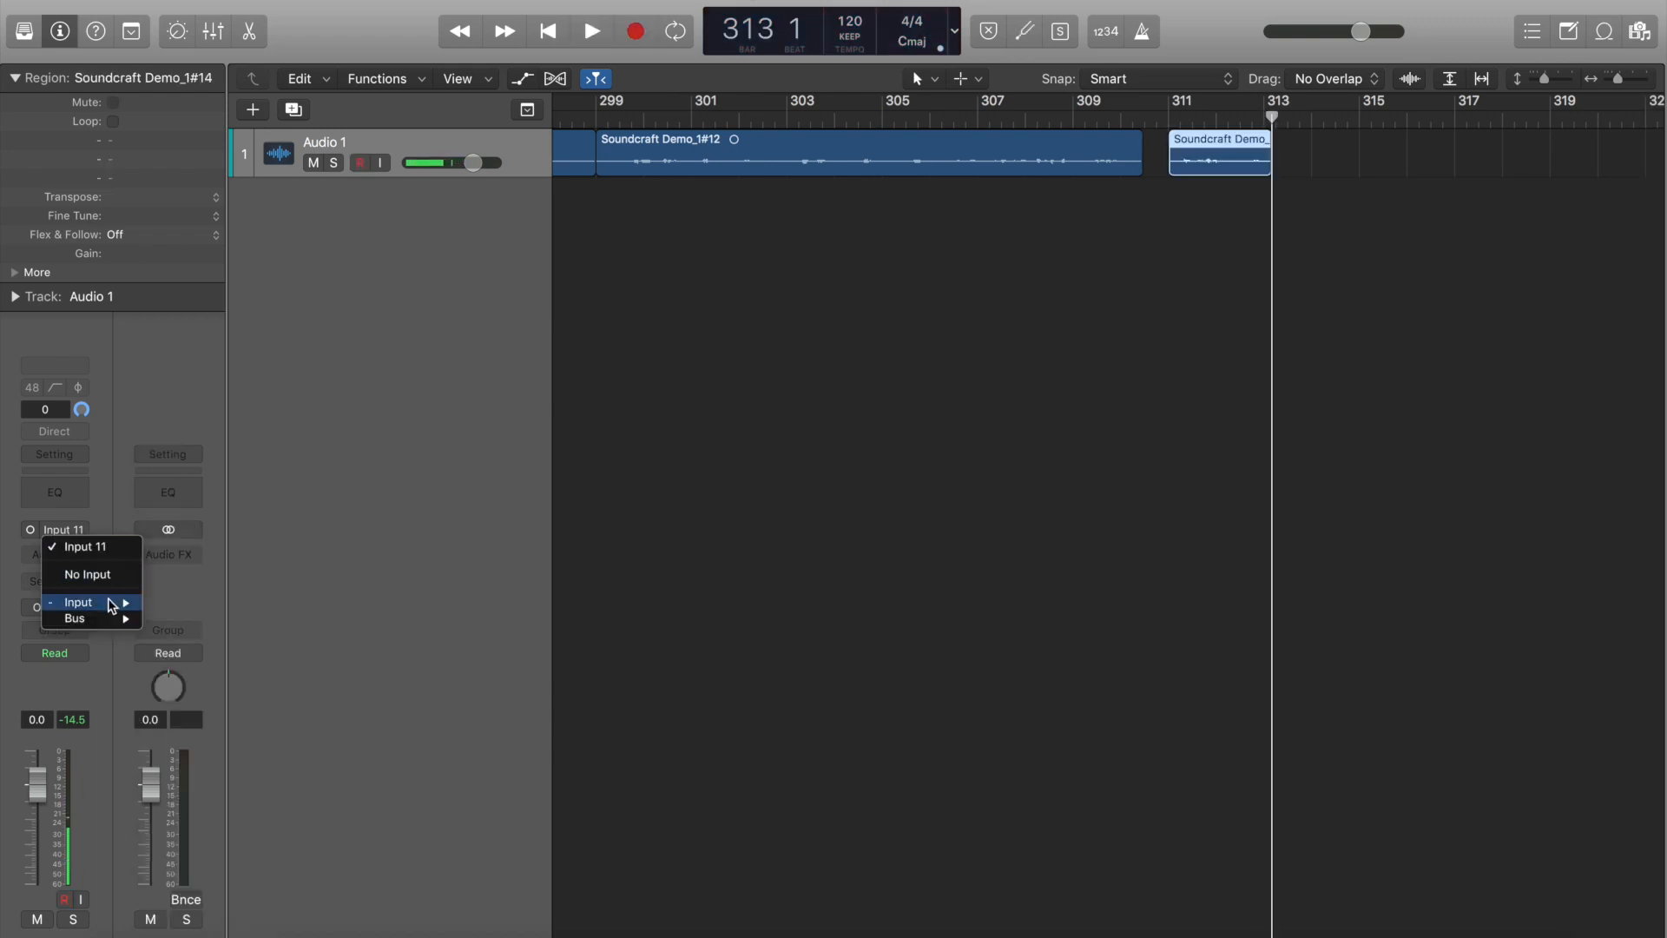
{"action": "mouse_move", "coordinate": [111, 606]}
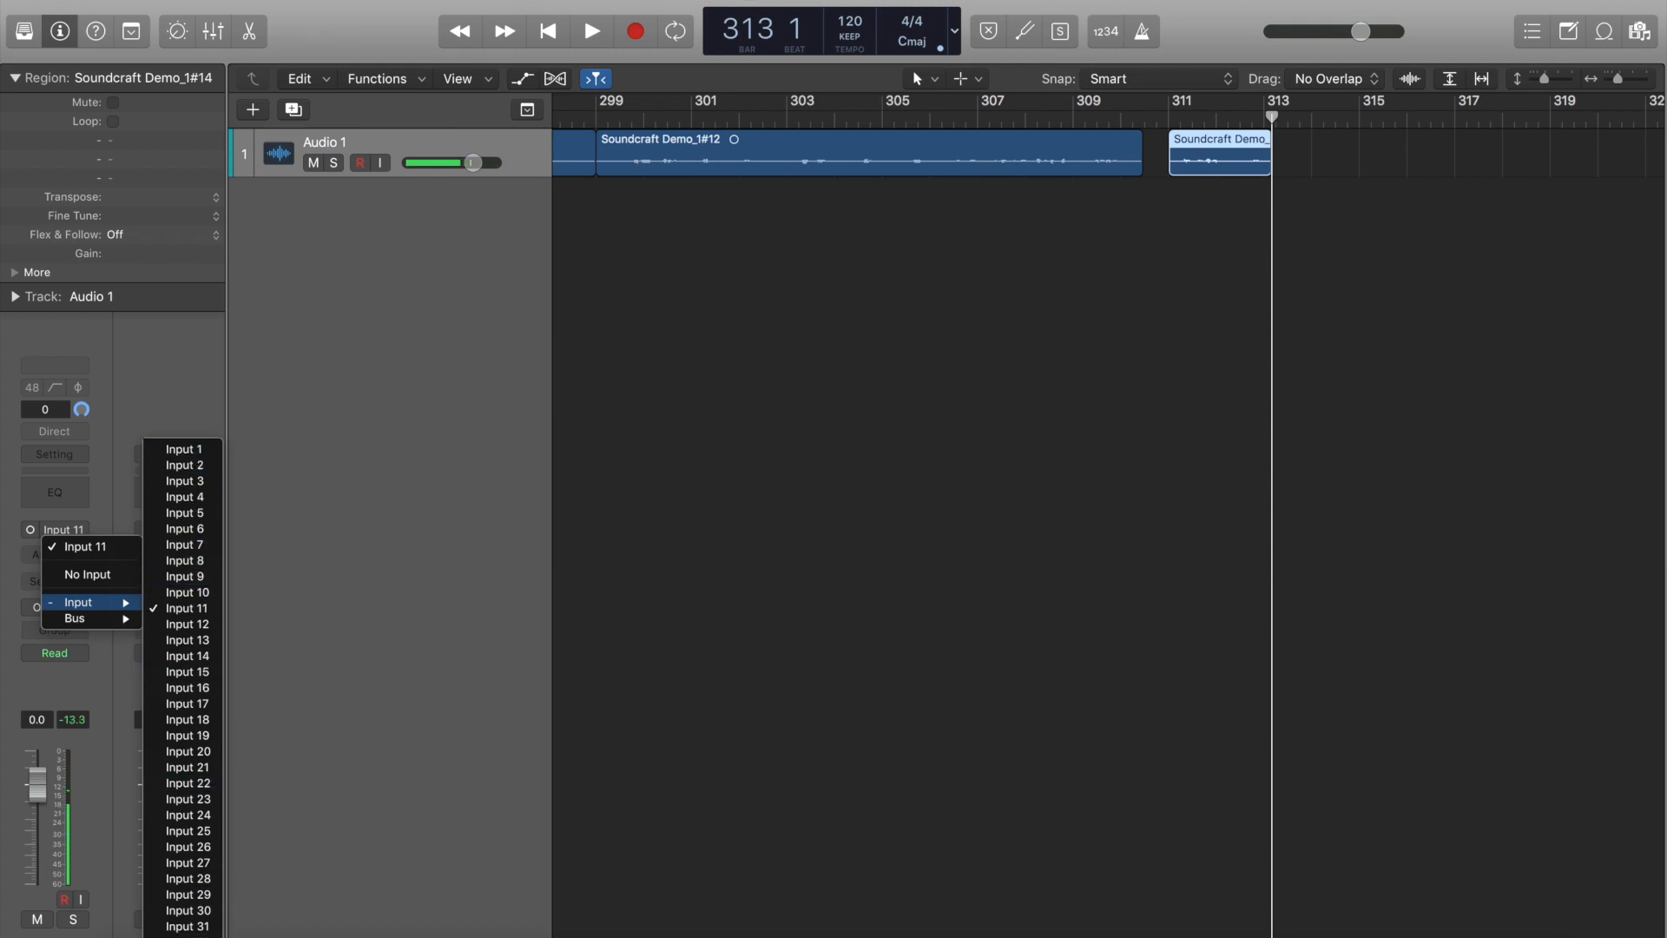
{"action": "left_click", "coordinate": [198, 453]}
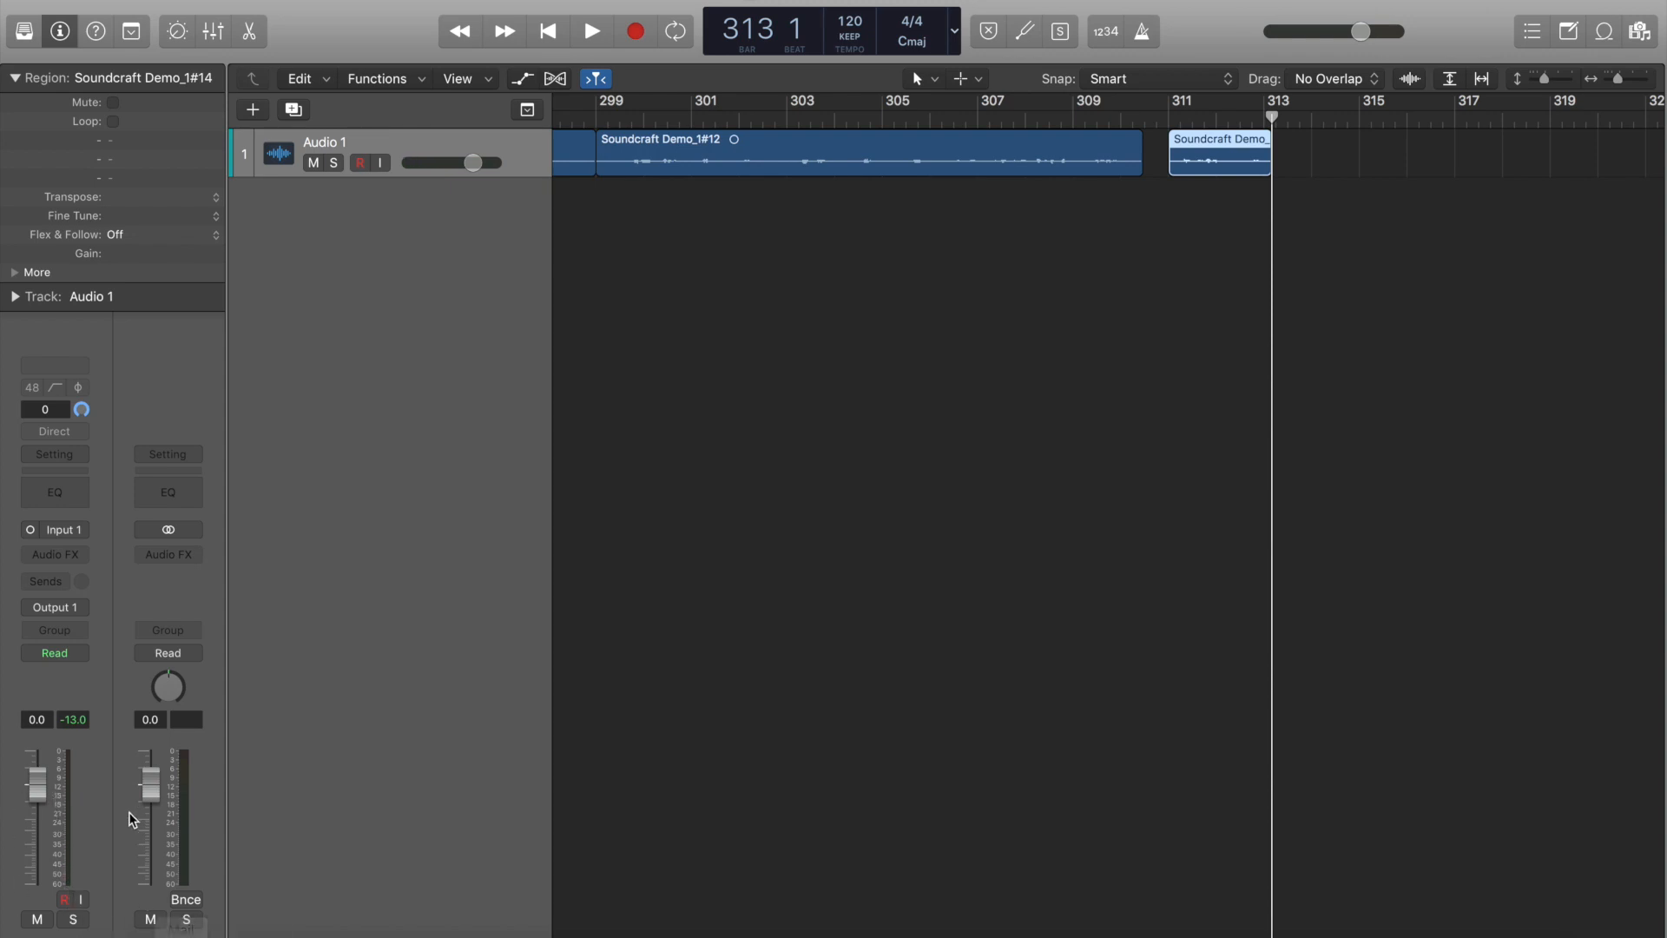
Switch to the Soundcraft Ui mixer in Chrome, raise the MIC channel's fader to about -3.3 dB, and return to Logic Pro X
{"action": "left_click", "coordinate": [215, 935]}
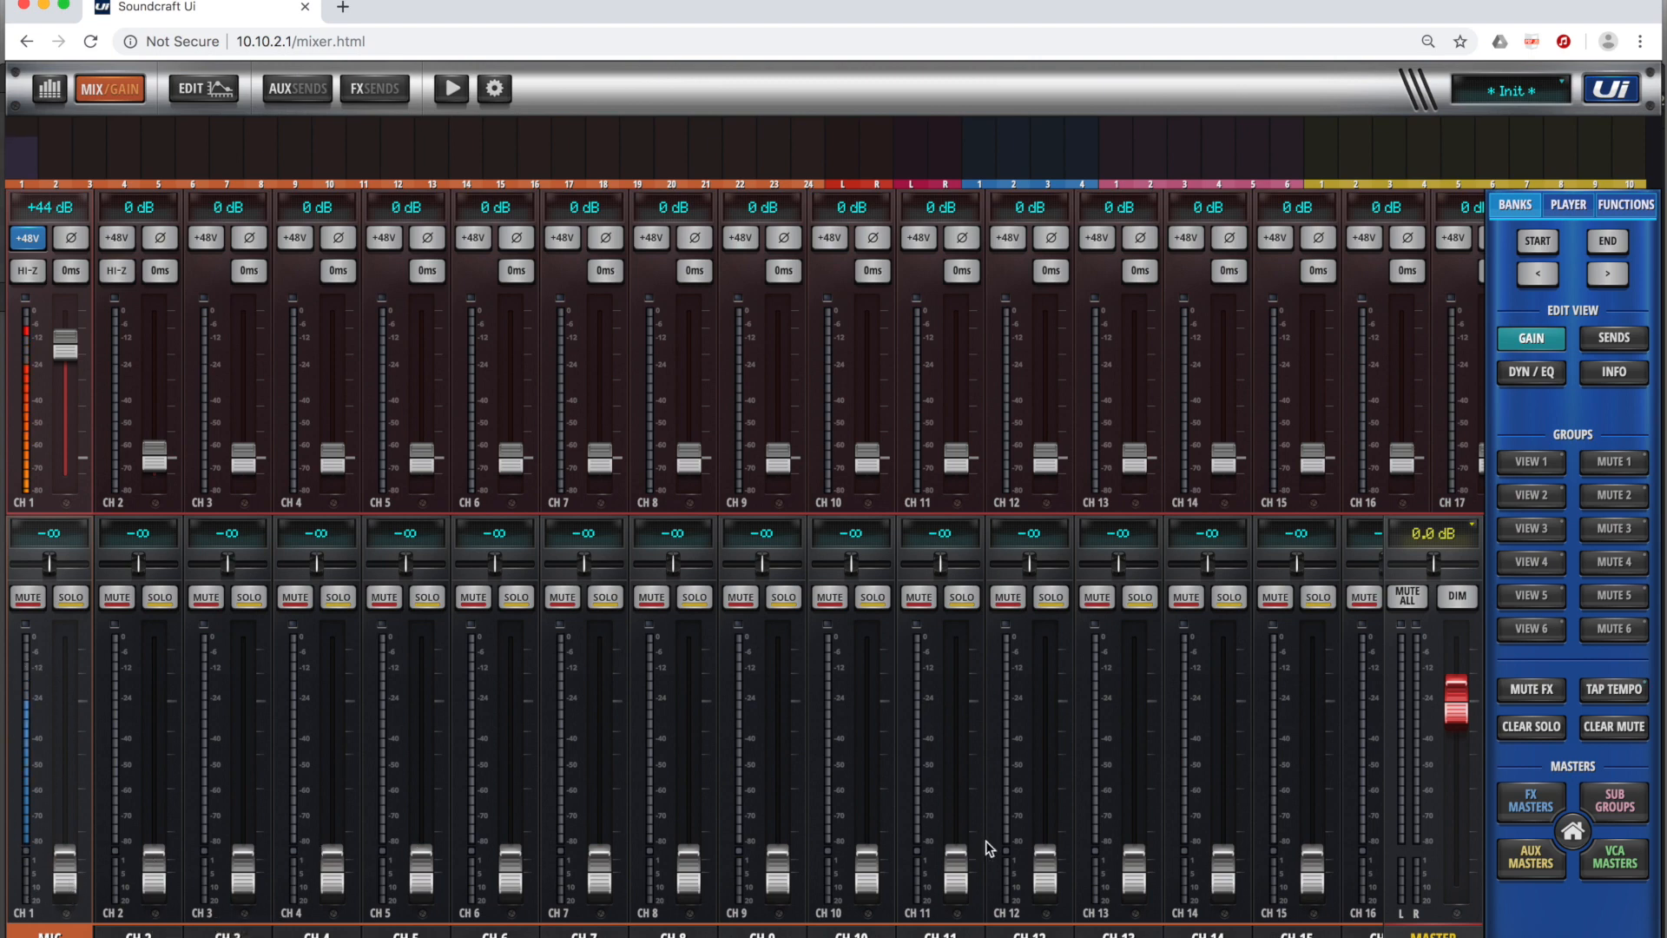
{"action": "left_click_drag", "start_coordinate": [62, 875], "coordinate": [83, 720]}
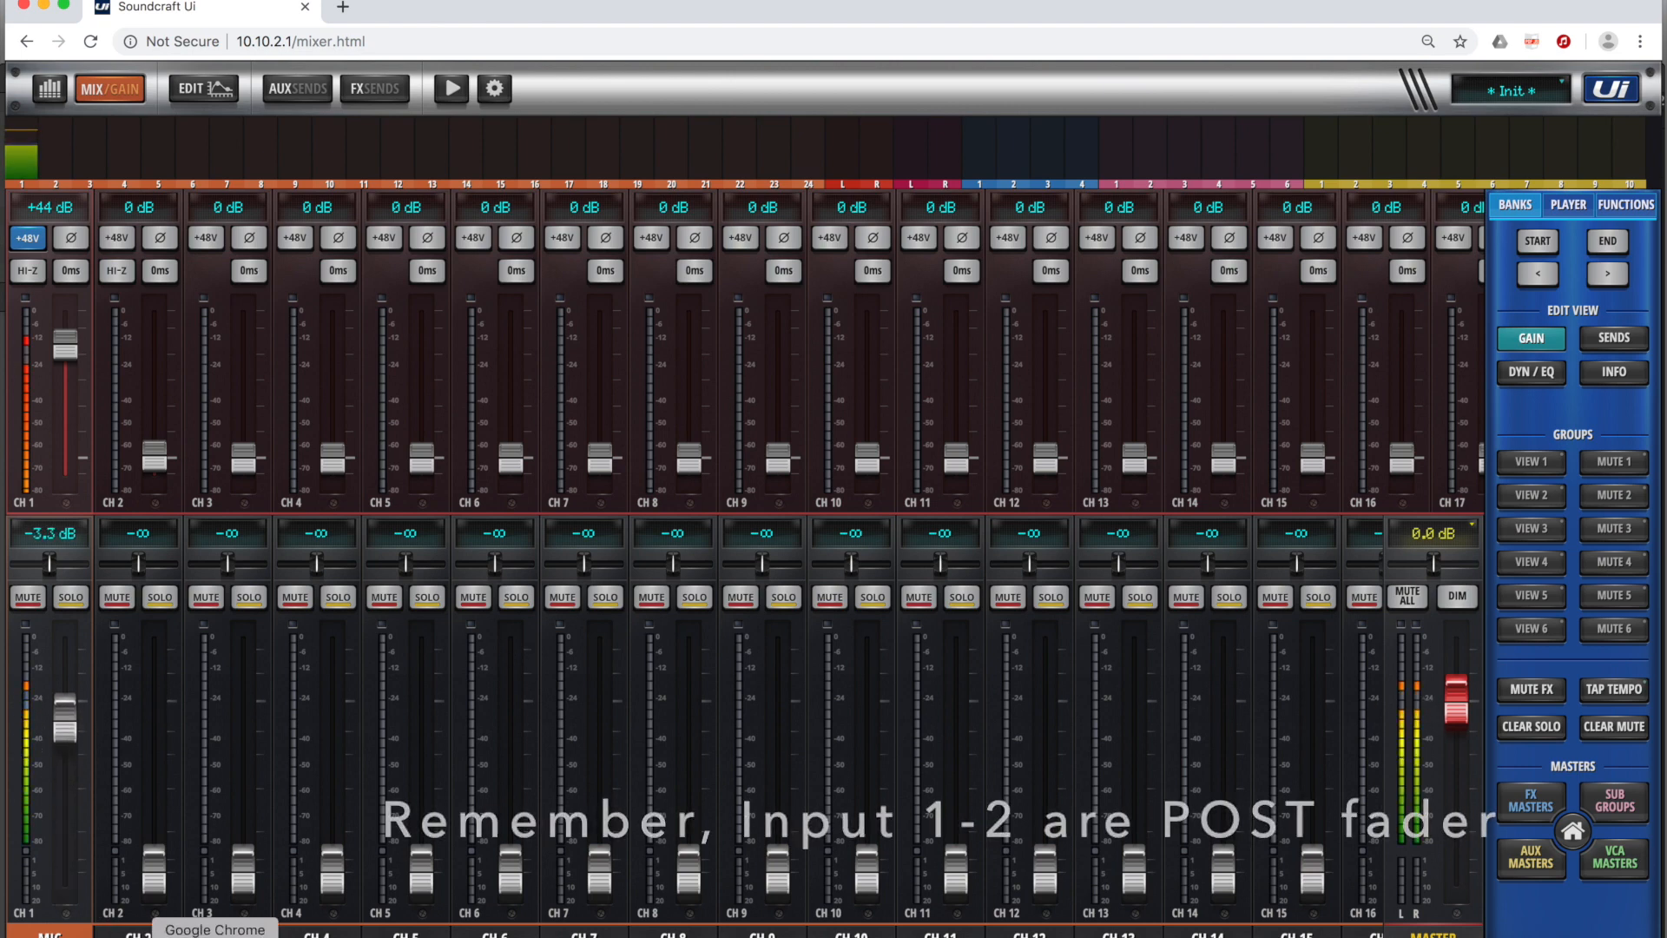
{"action": "left_click", "coordinate": [924, 935]}
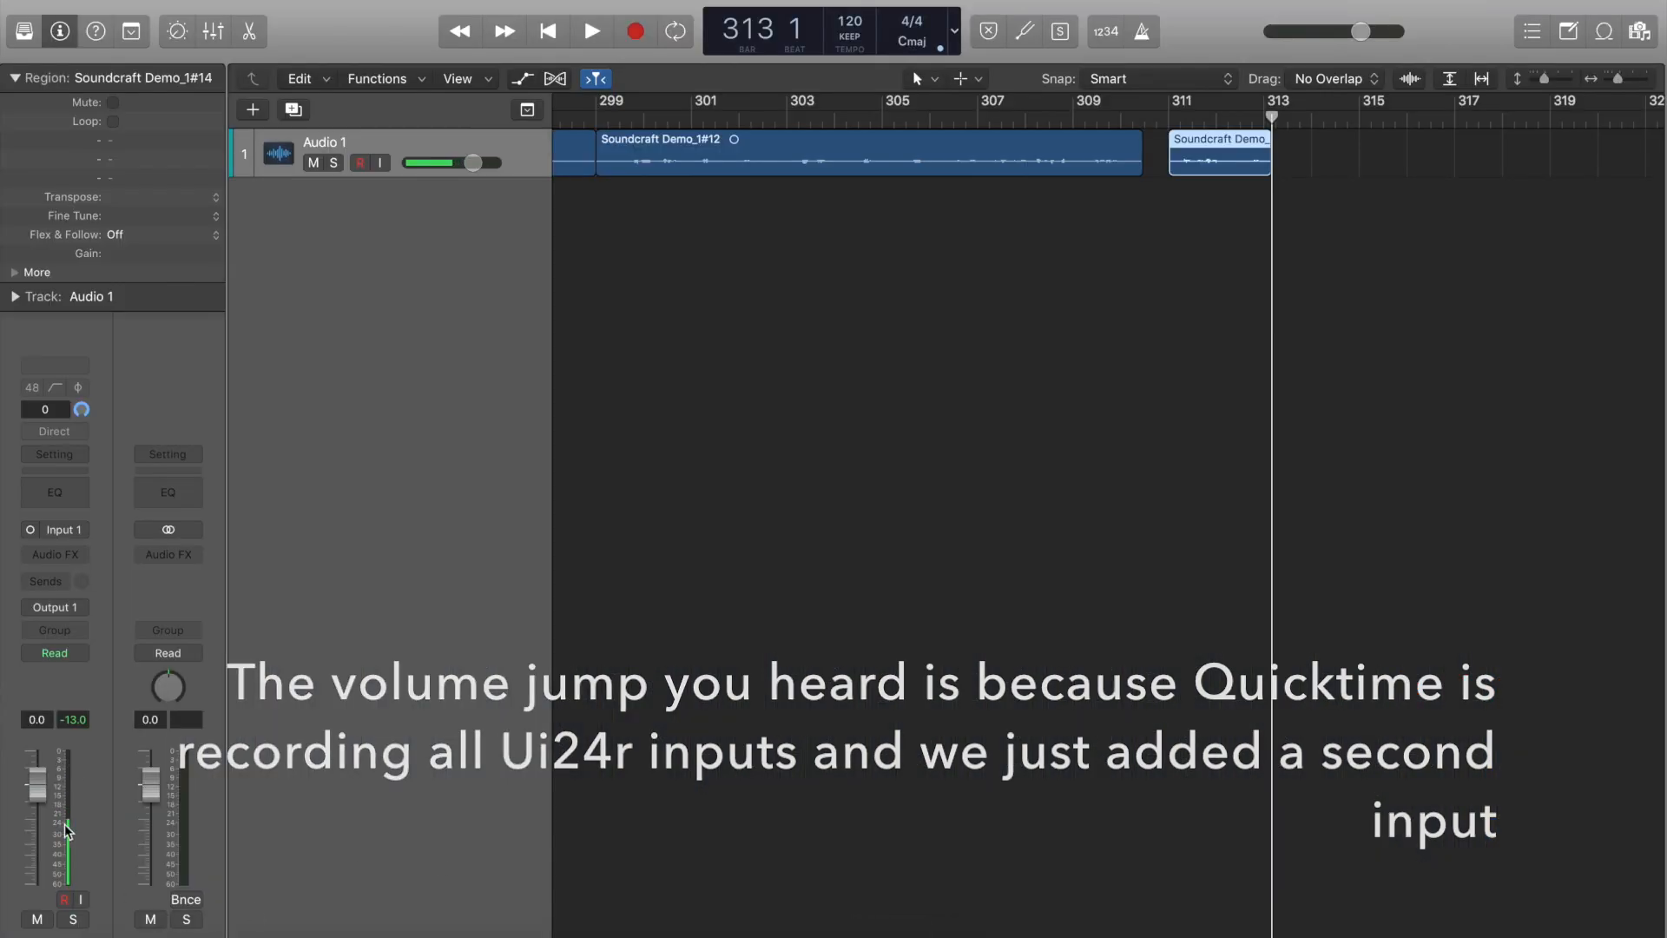
Set the Audio 1 track's input to Input 3
{"action": "left_click", "coordinate": [54, 607]}
{"action": "left_click", "coordinate": [224, 590]}
{"action": "left_click", "coordinate": [68, 531]}
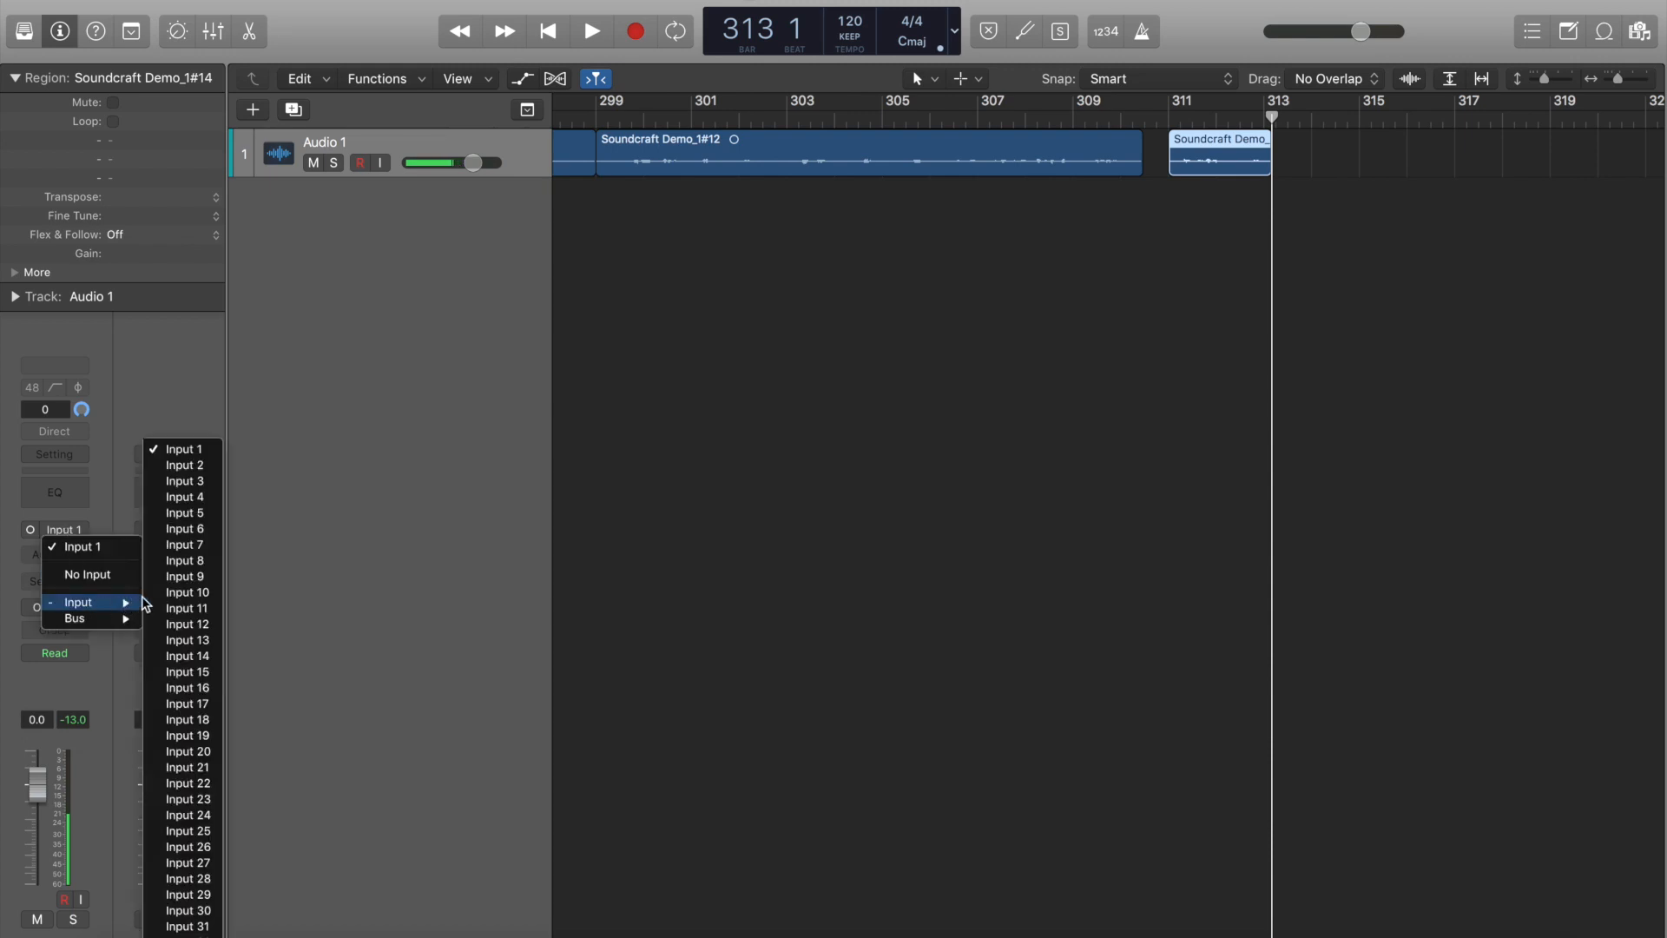
{"action": "left_click", "coordinate": [200, 483]}
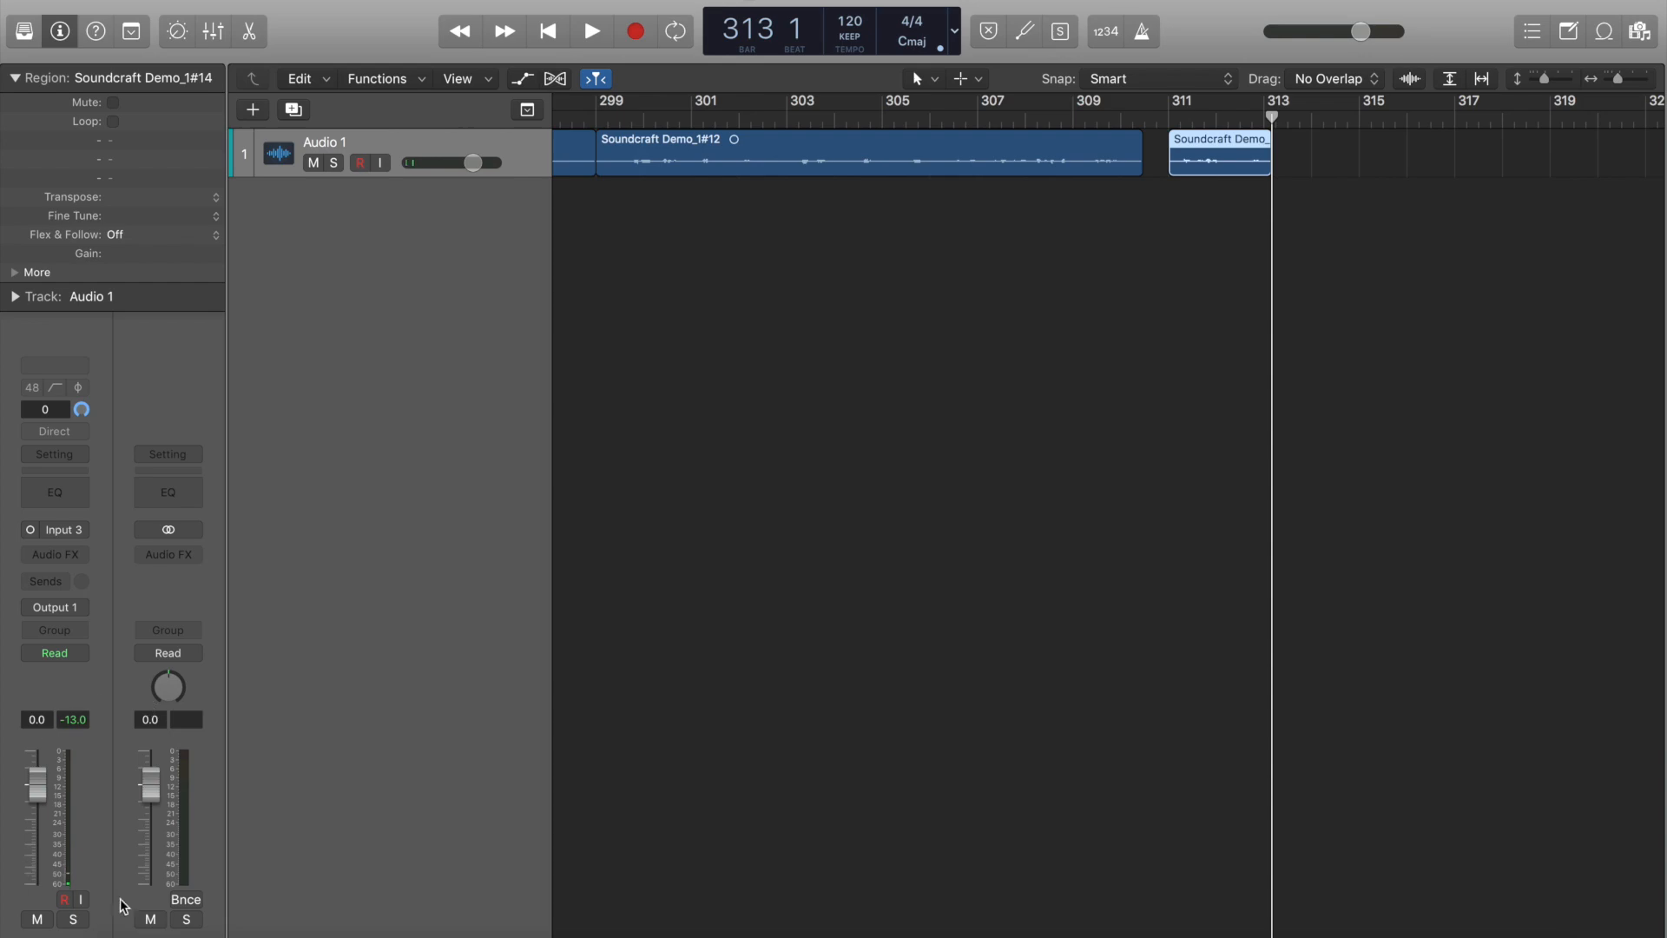
Switch to the Soundcraft Ui mixer, raise the MIC channel's AUX 1 send to about -0.1 dB, and return to Logic Pro X
{"action": "left_click", "coordinate": [215, 933]}
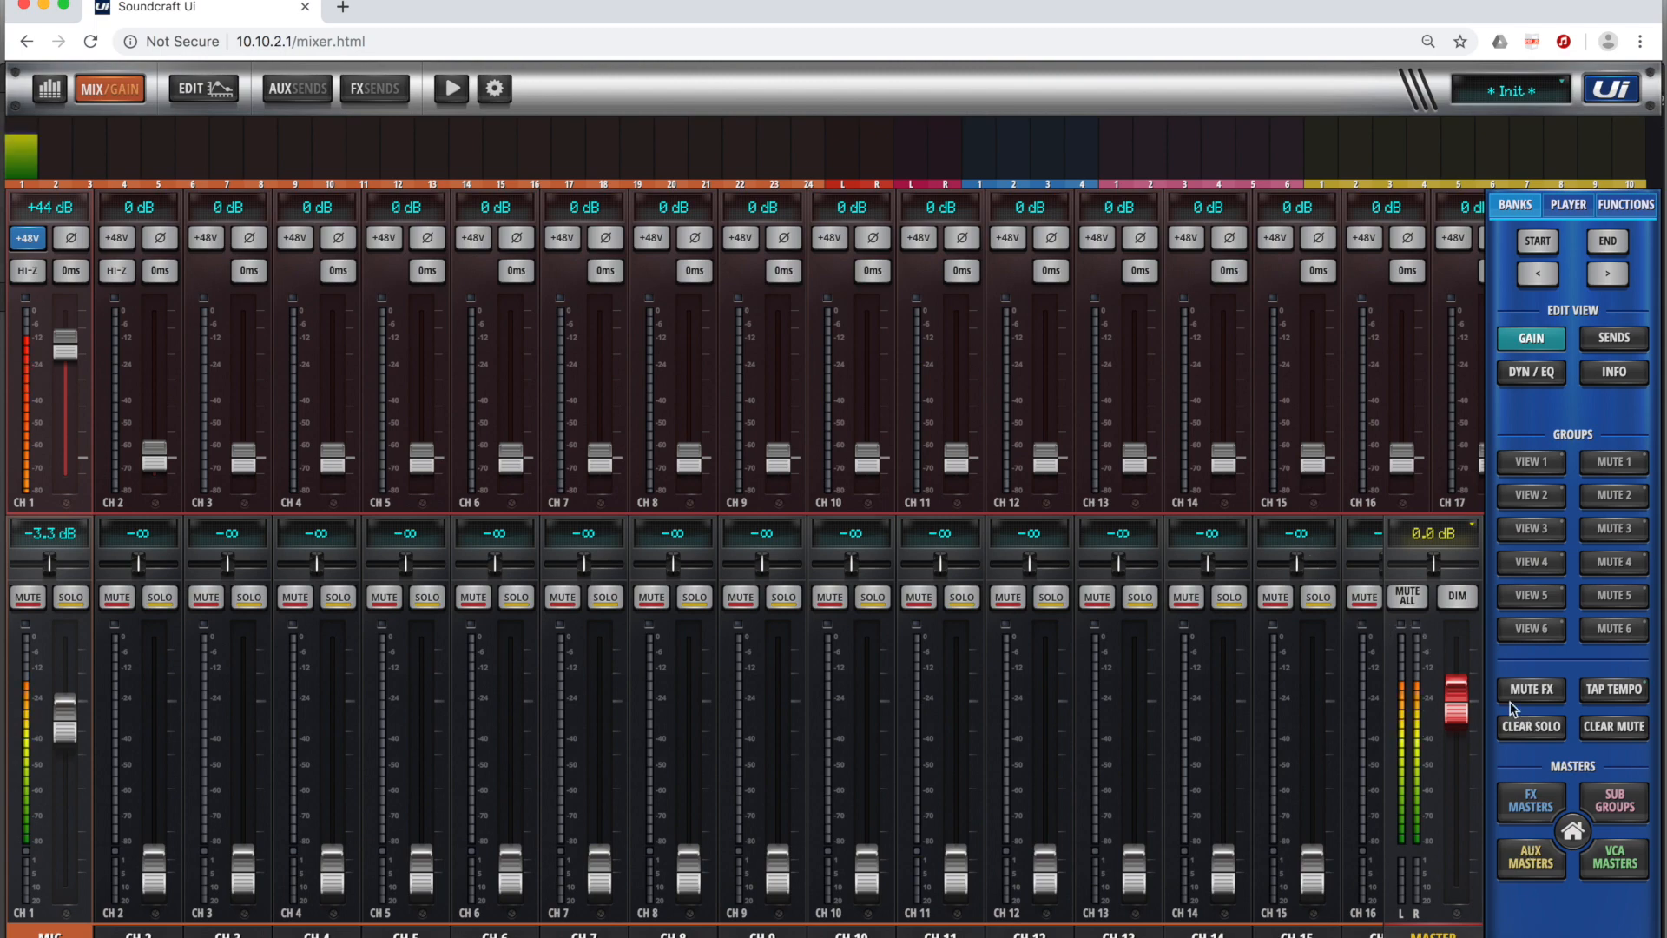
{"action": "left_click", "coordinate": [1630, 344]}
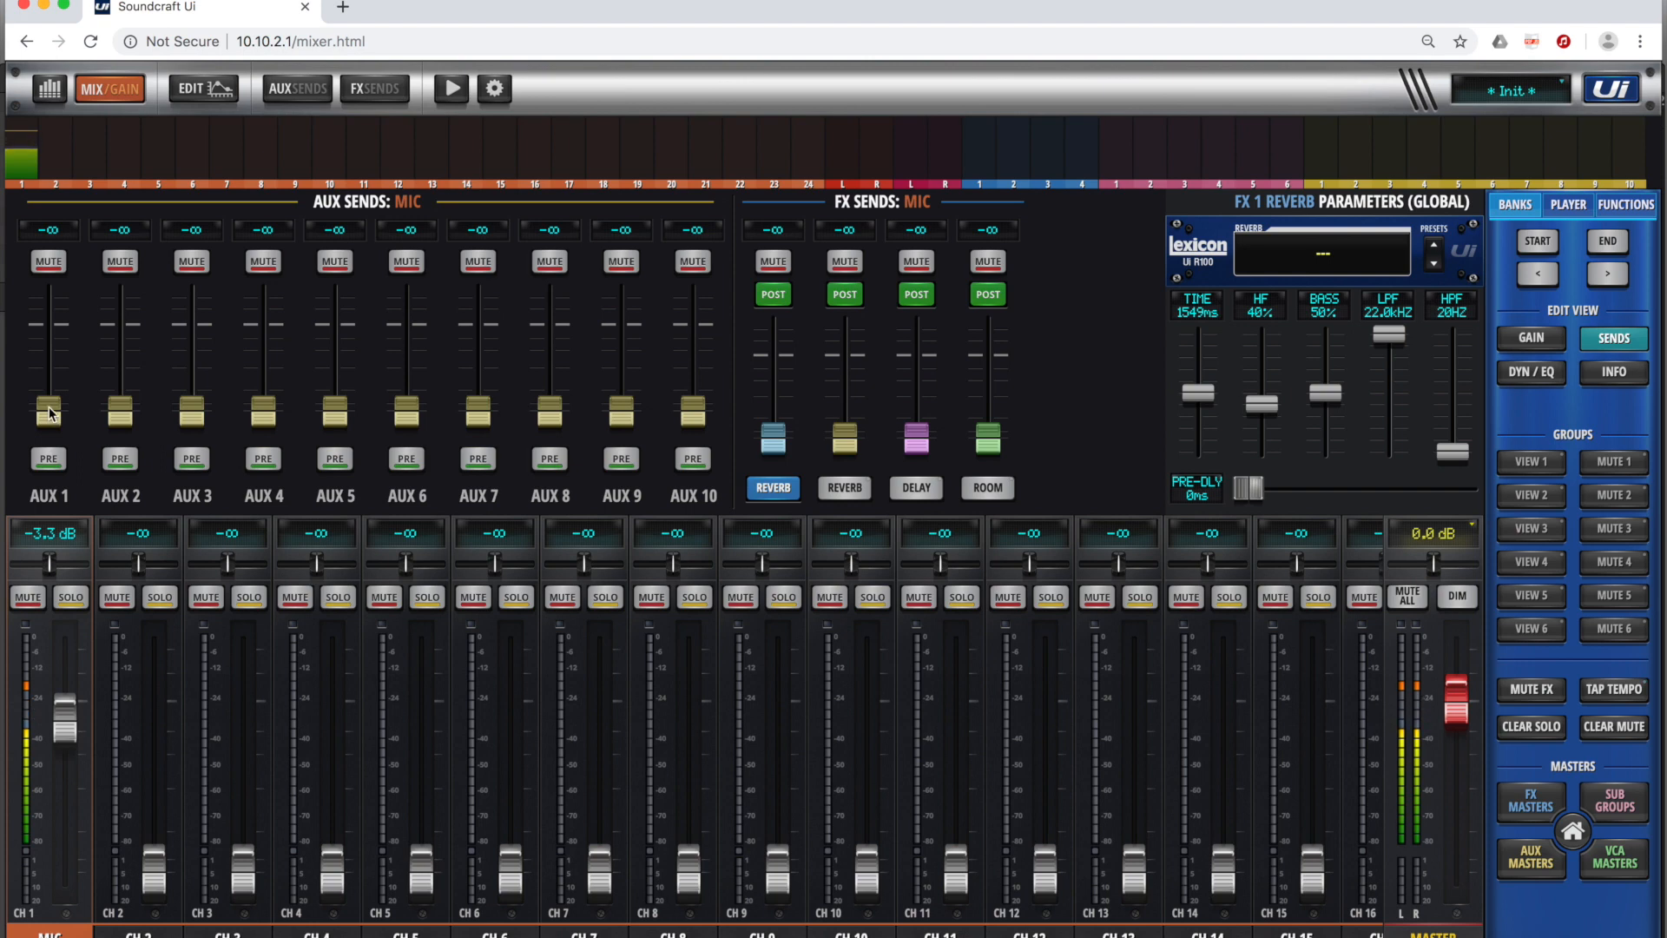
{"action": "left_click_drag", "start_coordinate": [50, 414], "coordinate": [62, 328]}
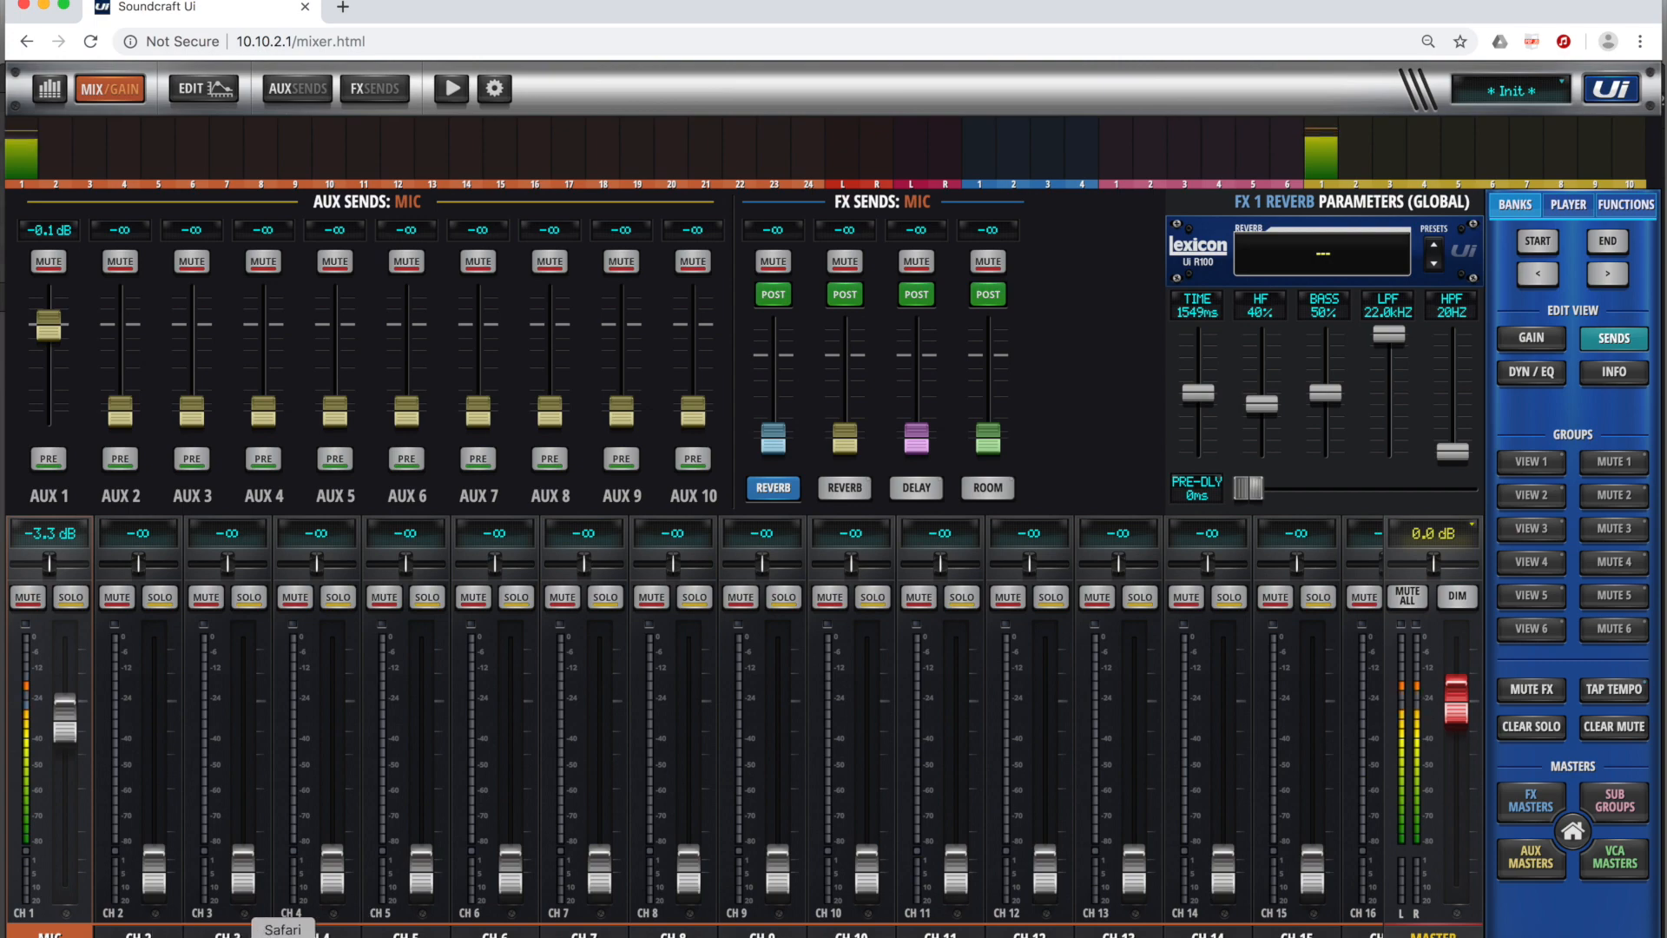
{"action": "left_click", "coordinate": [925, 935]}
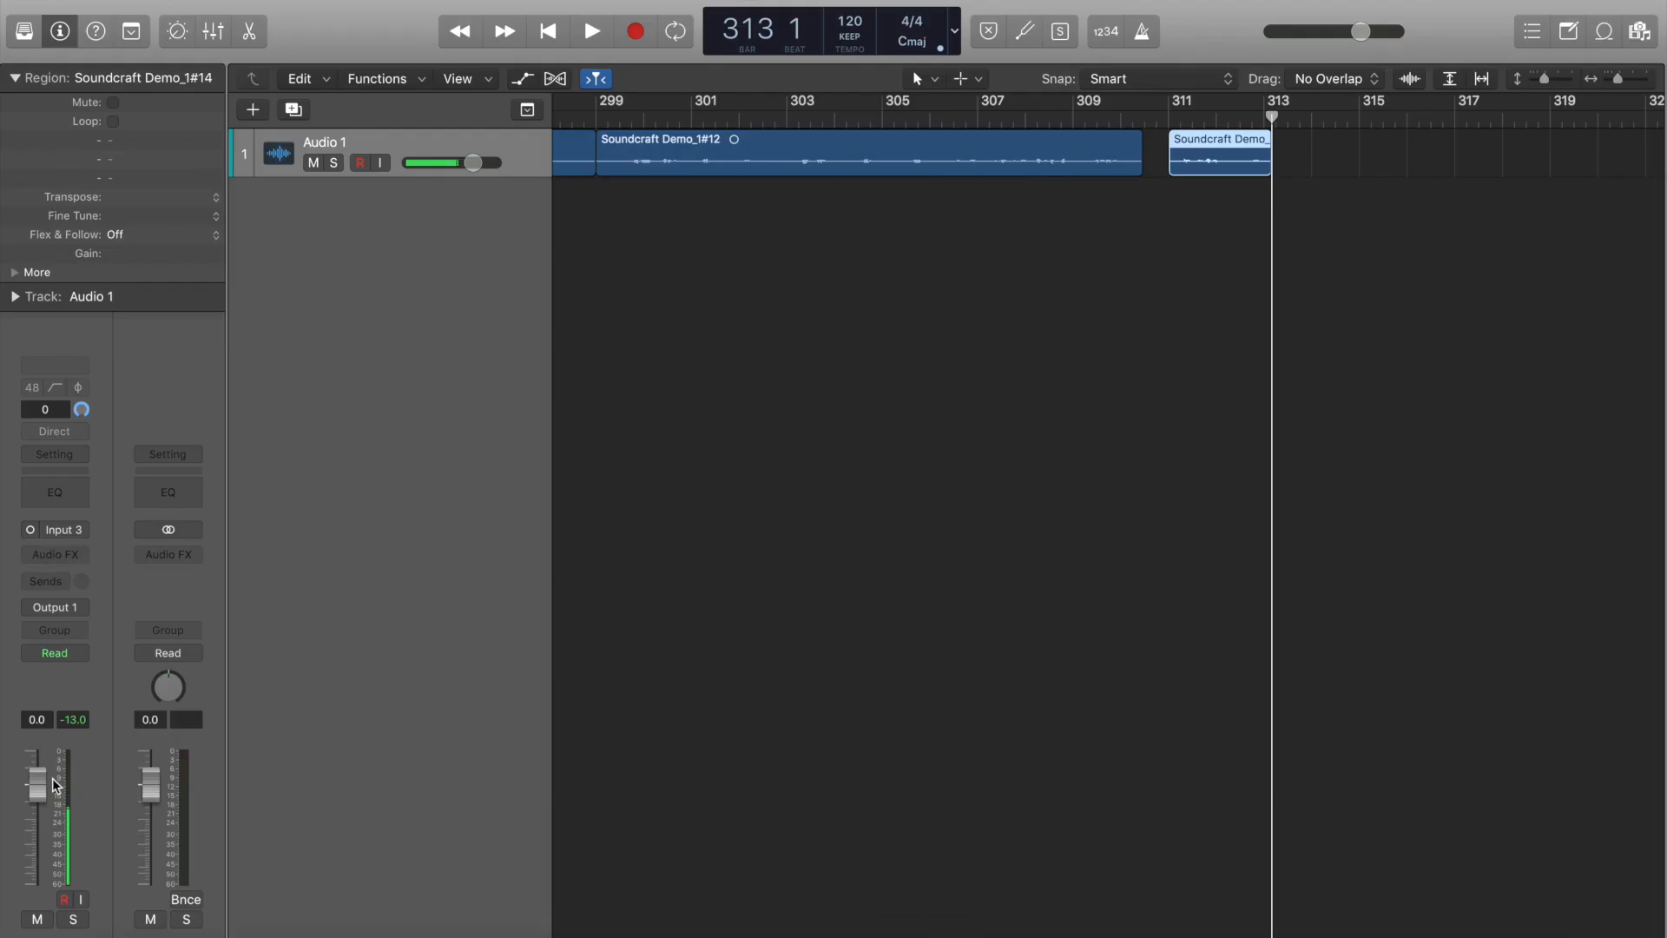
Set the Audio 1 track's input to Input 11
{"action": "left_click", "coordinate": [78, 535]}
{"action": "left_click", "coordinate": [80, 540]}
{"action": "left_click", "coordinate": [81, 541]}
{"action": "mouse_move", "coordinate": [119, 603]}
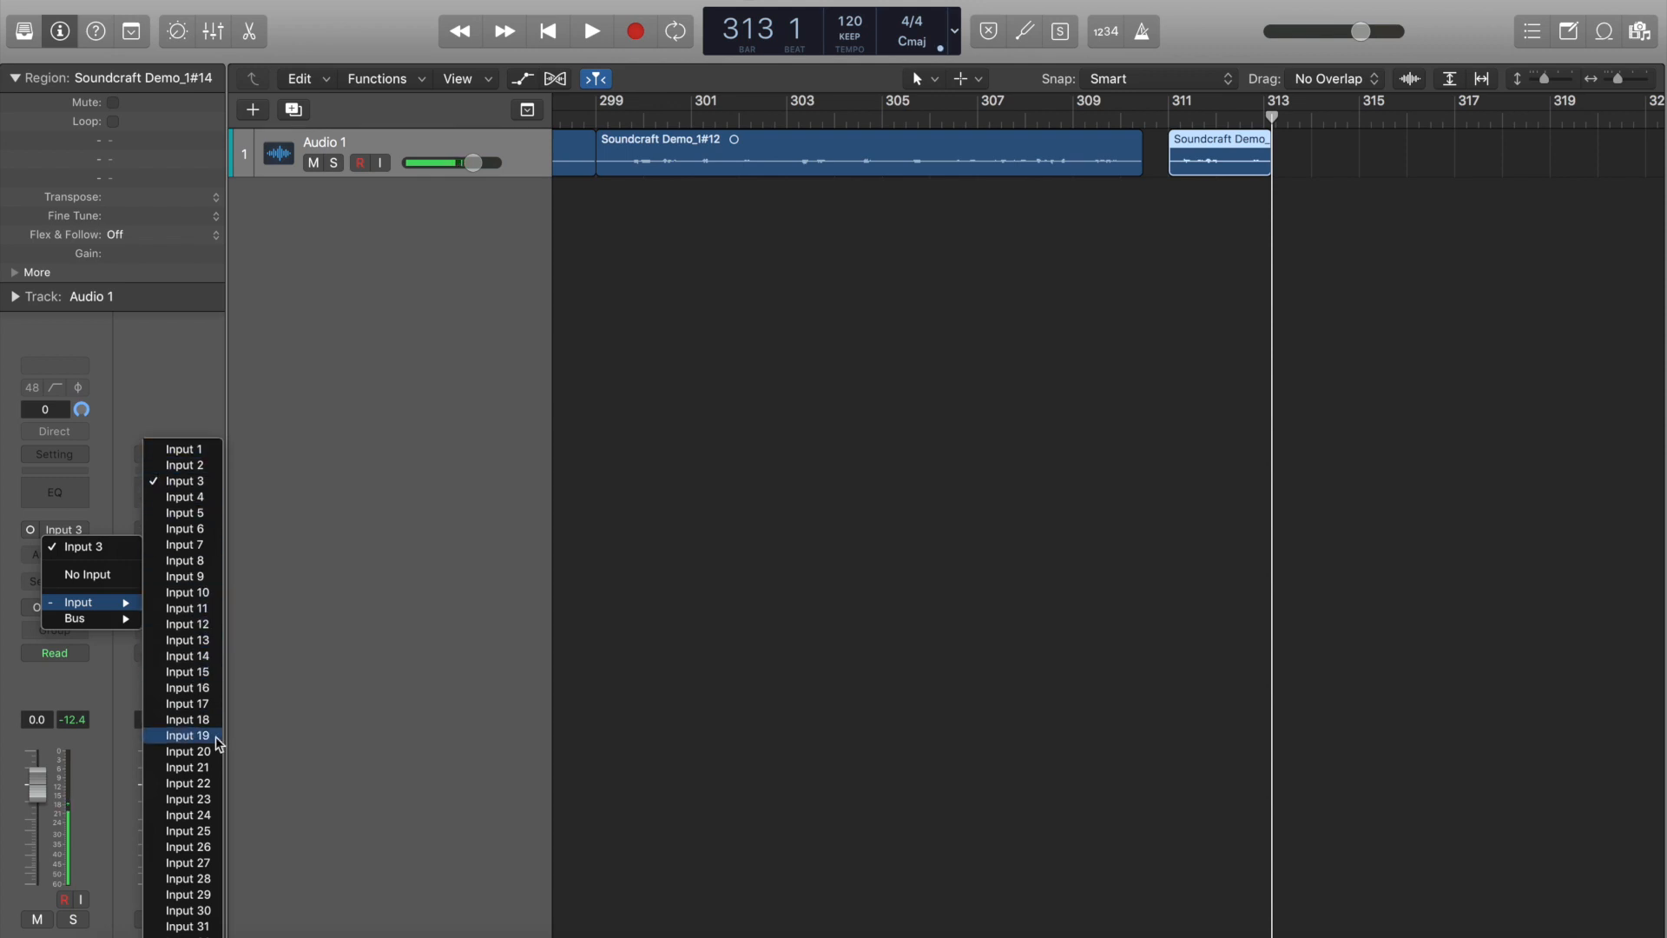
{"action": "left_click", "coordinate": [179, 610]}
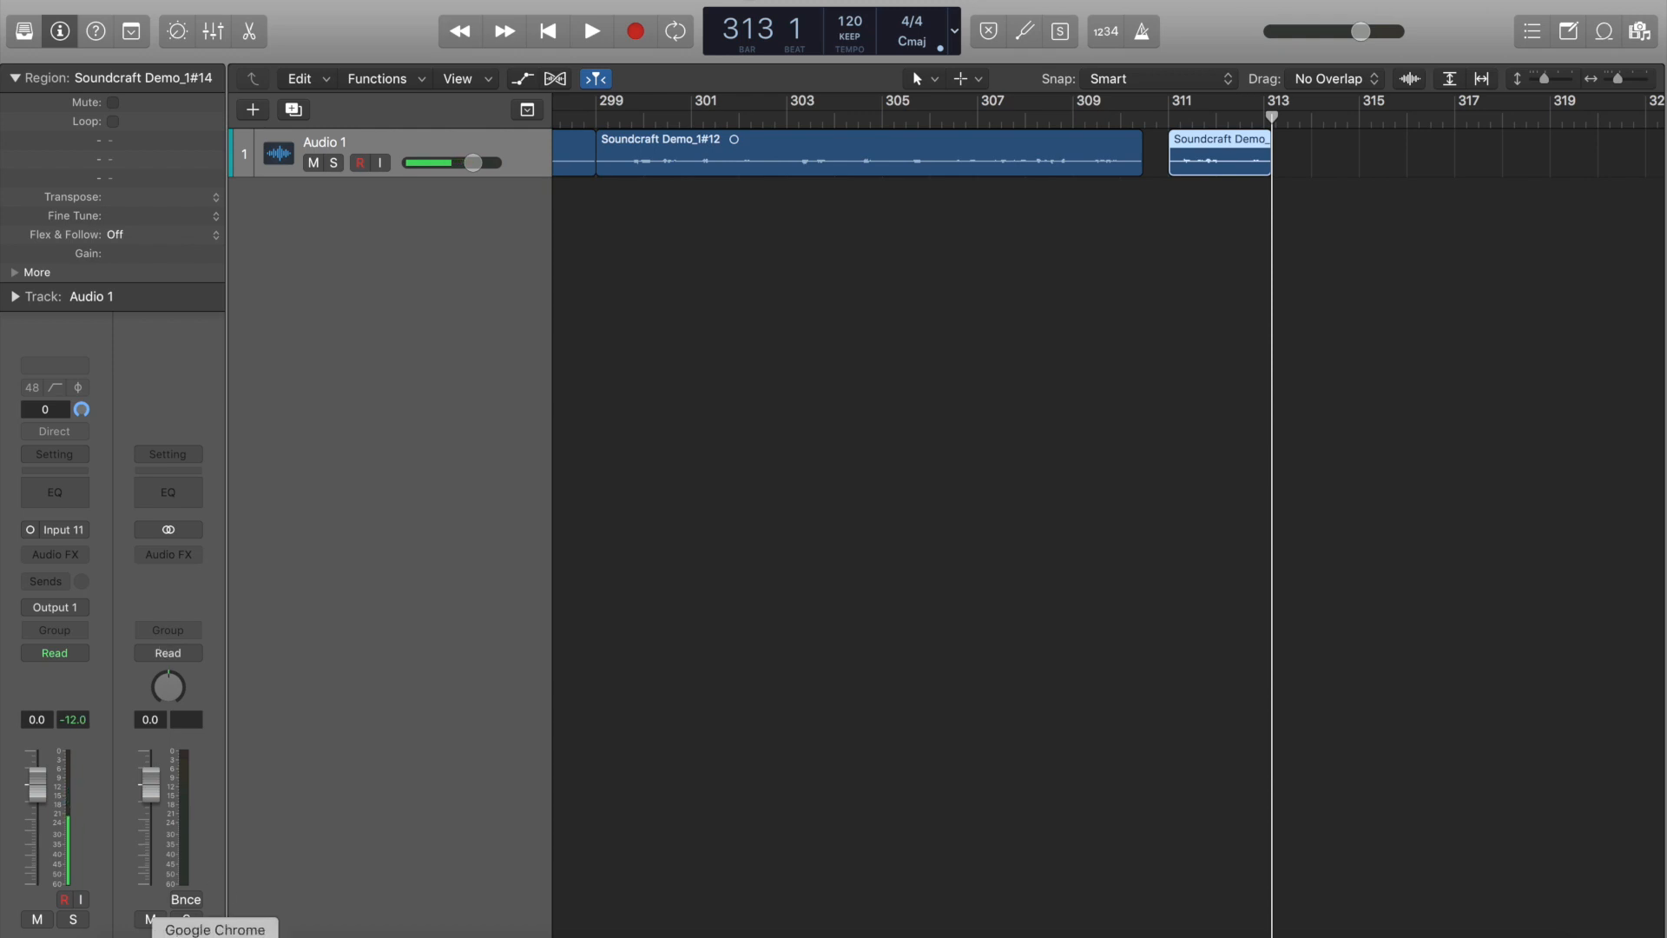
Switch to the Soundcraft Ui mixer, unpatch hardware input 1 from the MIC channel, and return to the mix and gain view
{"action": "left_click", "coordinate": [215, 934]}
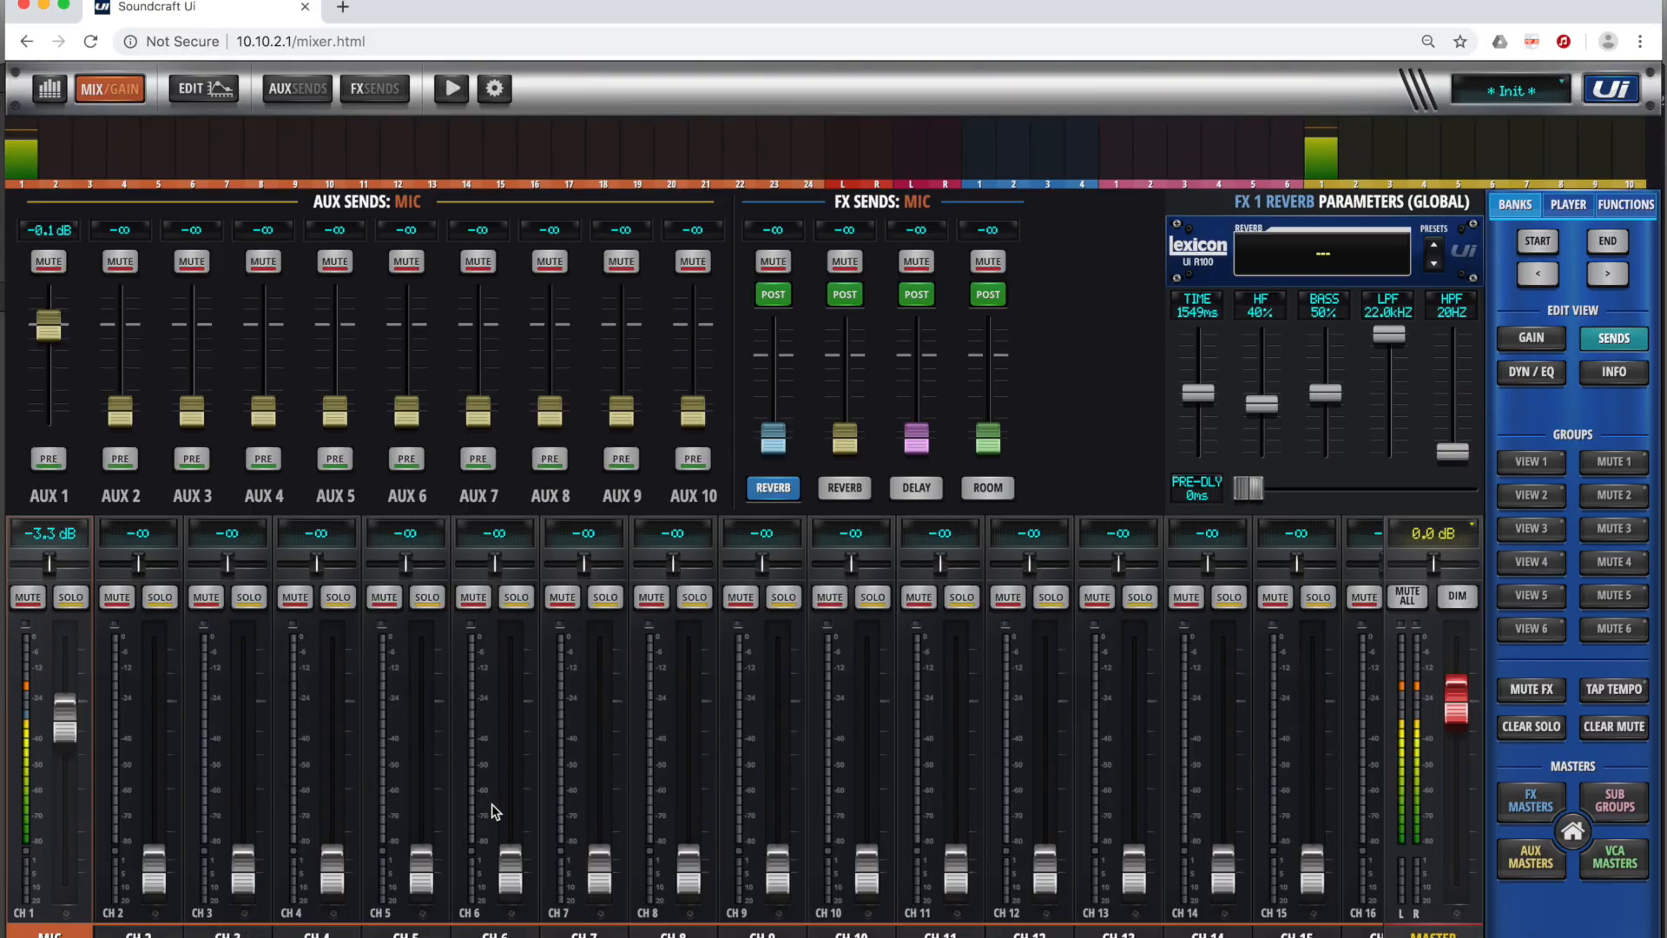
{"action": "left_click", "coordinate": [1544, 372]}
{"action": "left_click", "coordinate": [1548, 340]}
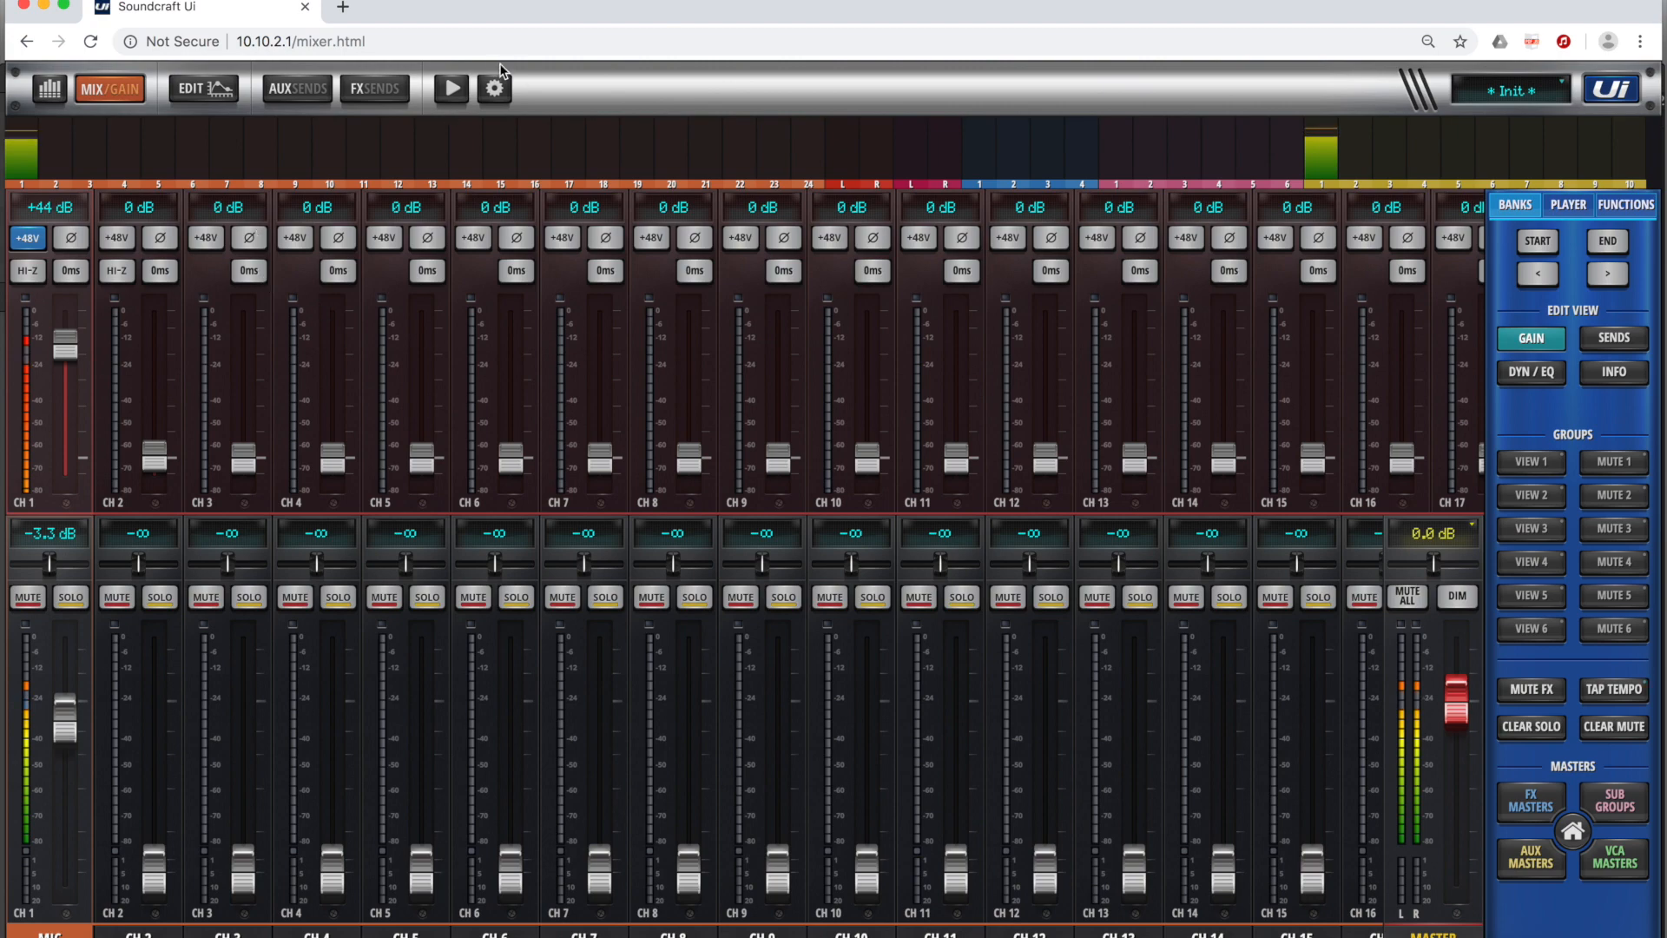
{"action": "left_click", "coordinate": [503, 89]}
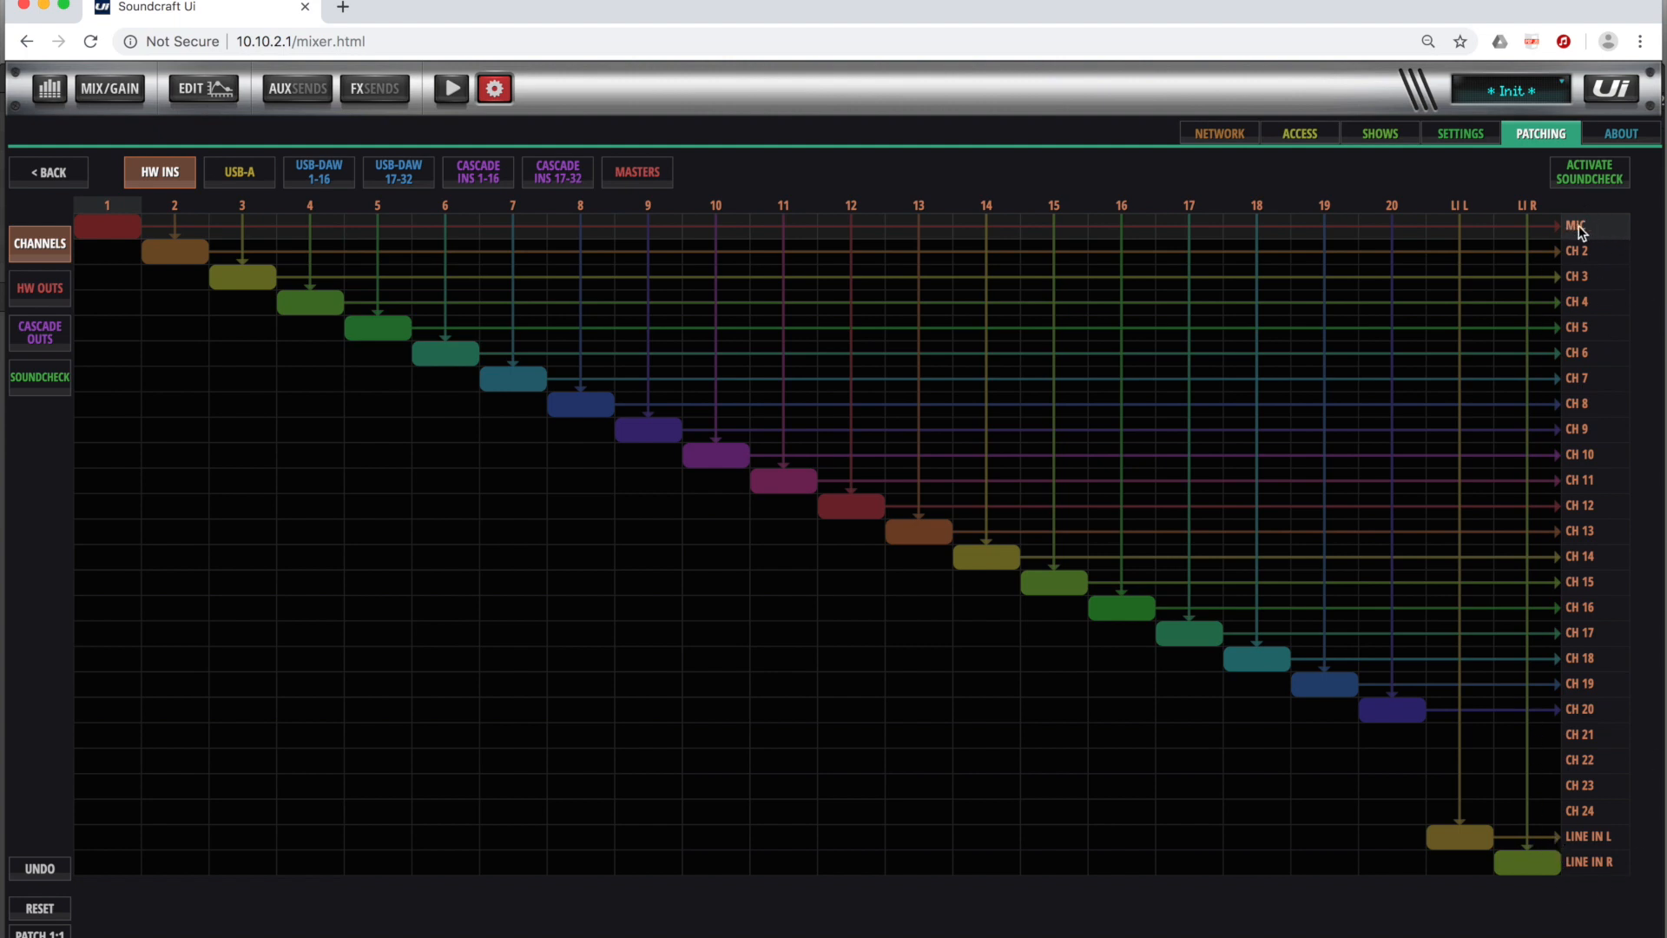
{"action": "left_click", "coordinate": [108, 227]}
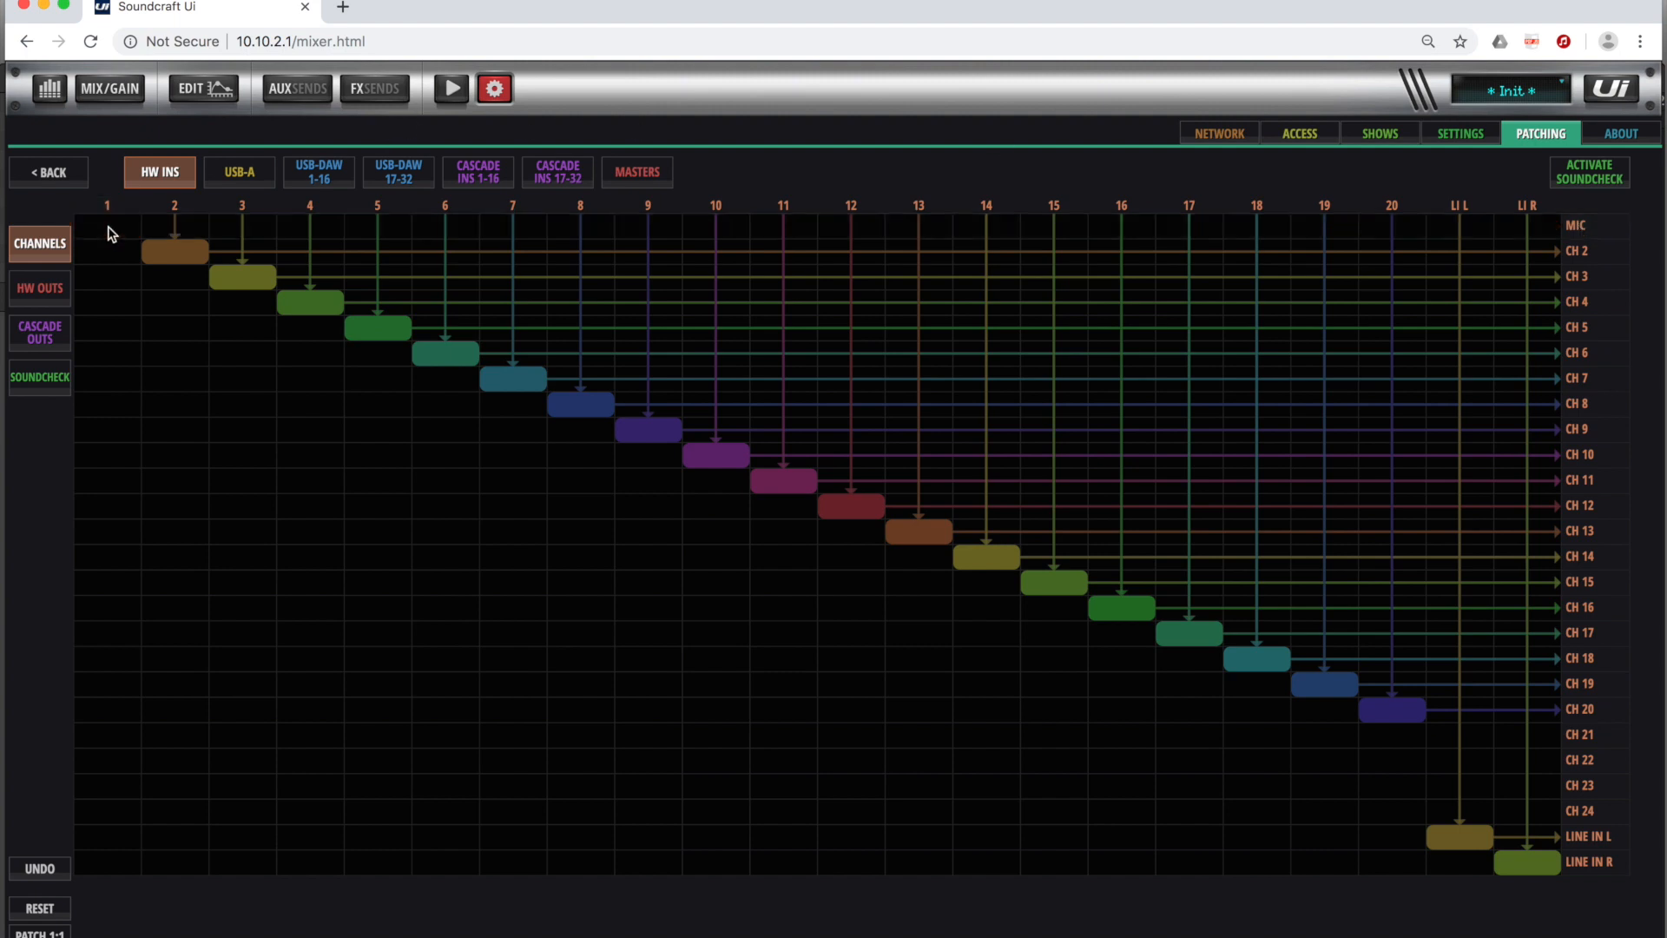
{"action": "left_click", "coordinate": [112, 95]}
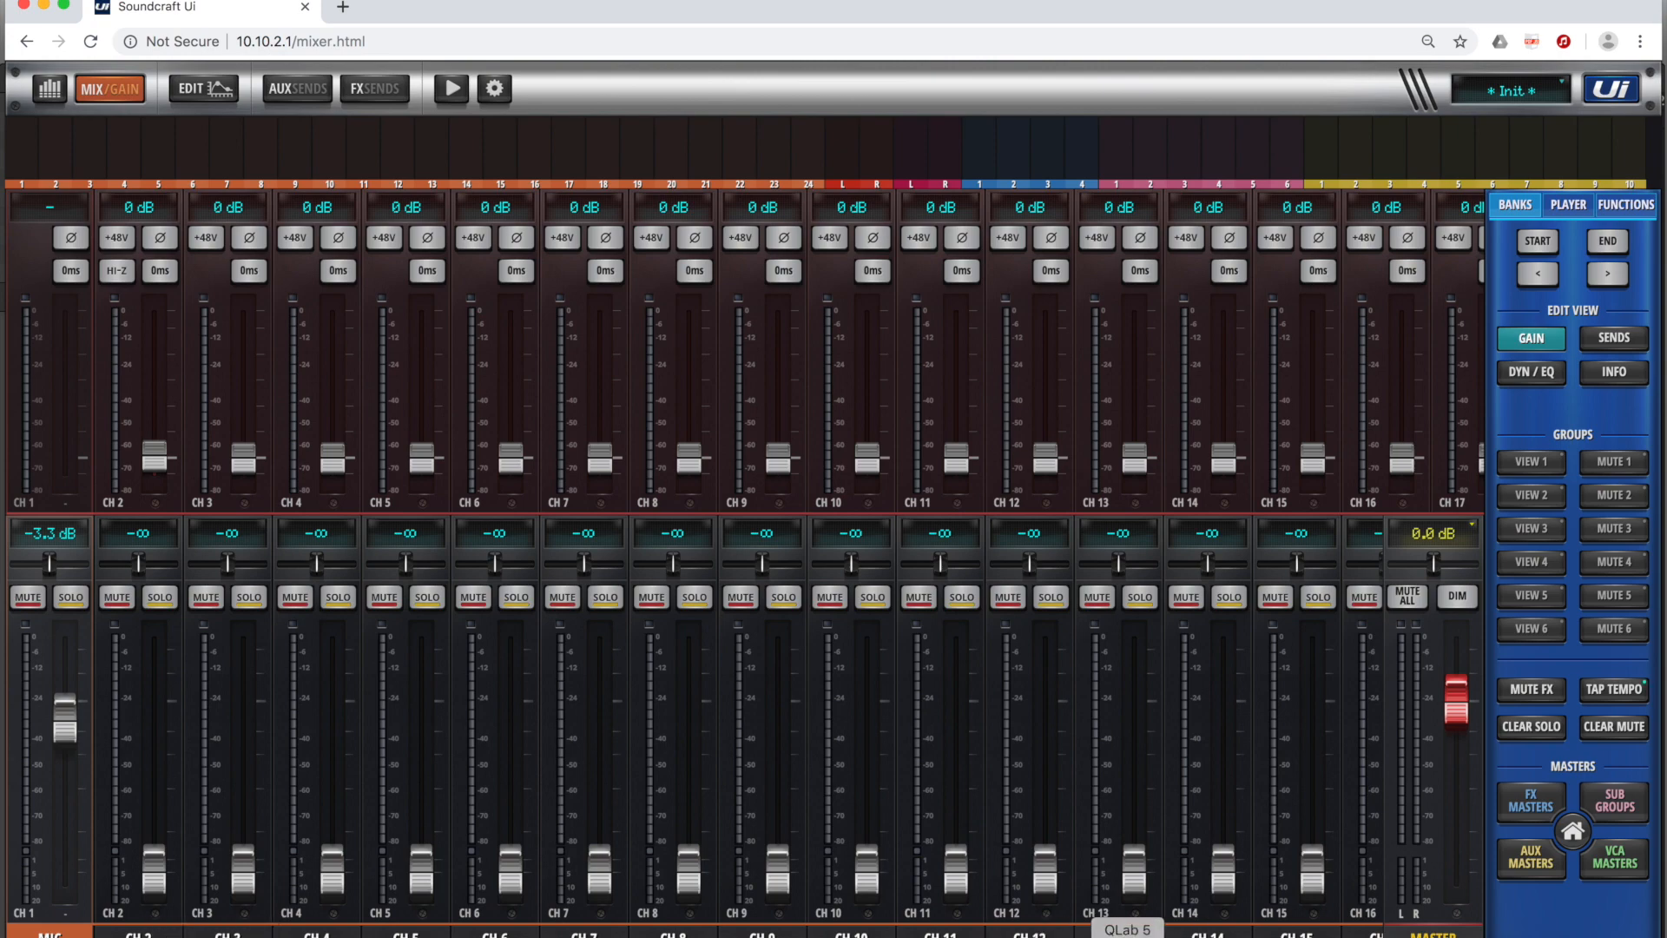
Check the Audio 1 level in Logic Pro X and patch hardware input 1 to CH 2 in the Soundcraft Ui mixer
{"action": "left_click", "coordinate": [926, 935]}
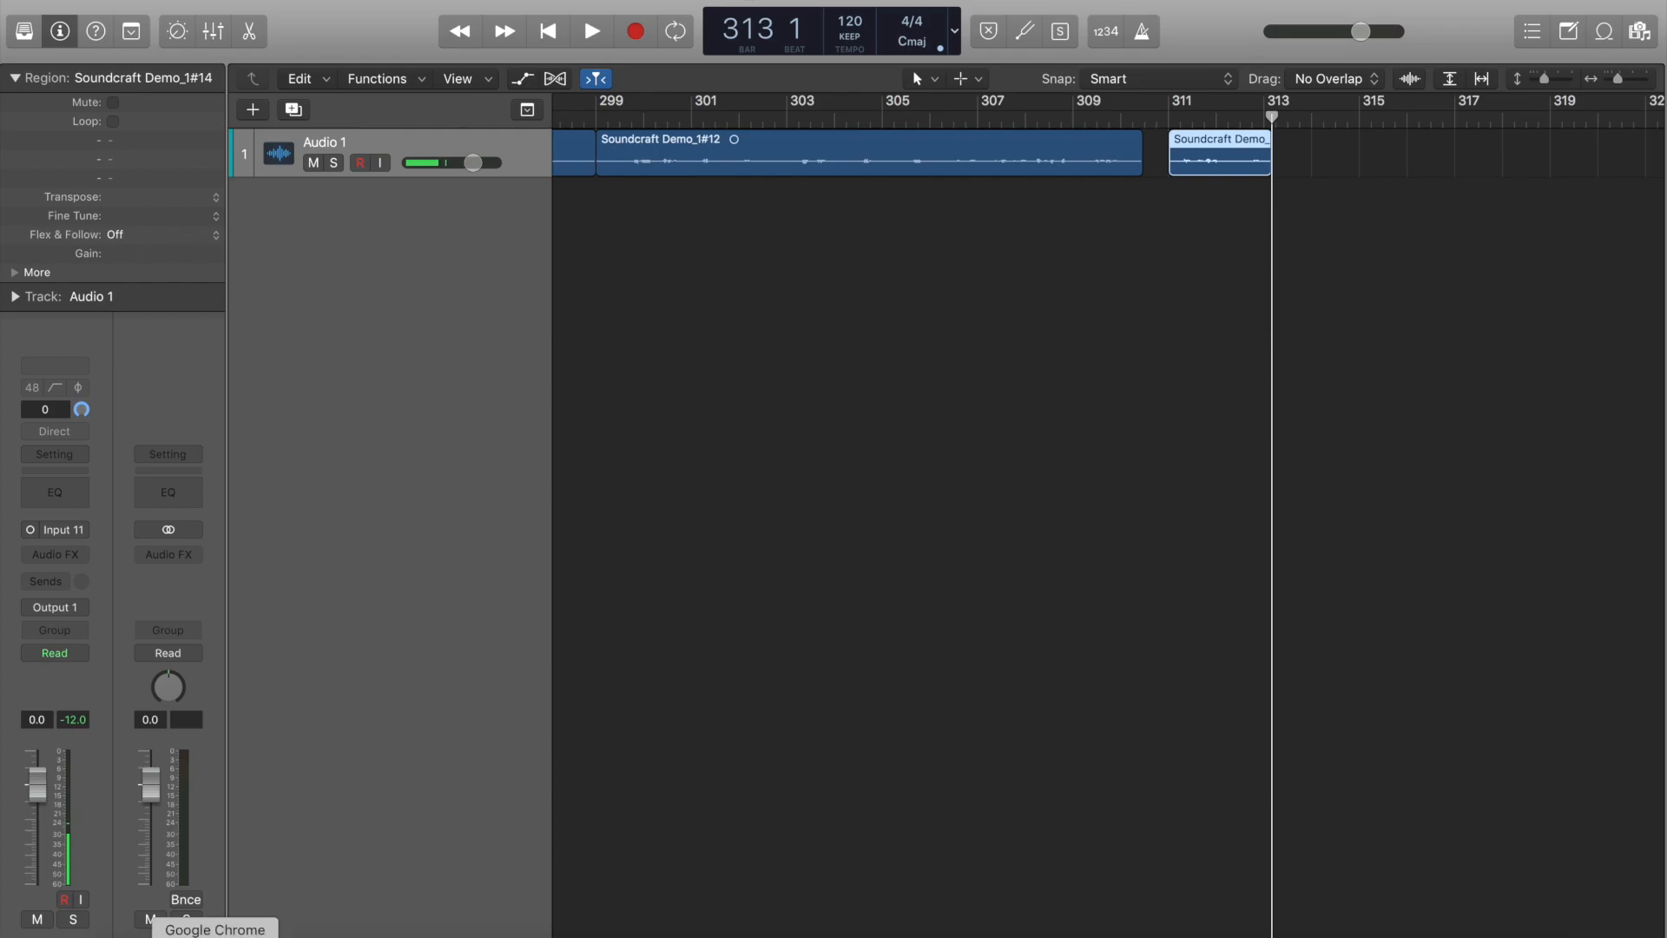
{"action": "left_click", "coordinate": [214, 934]}
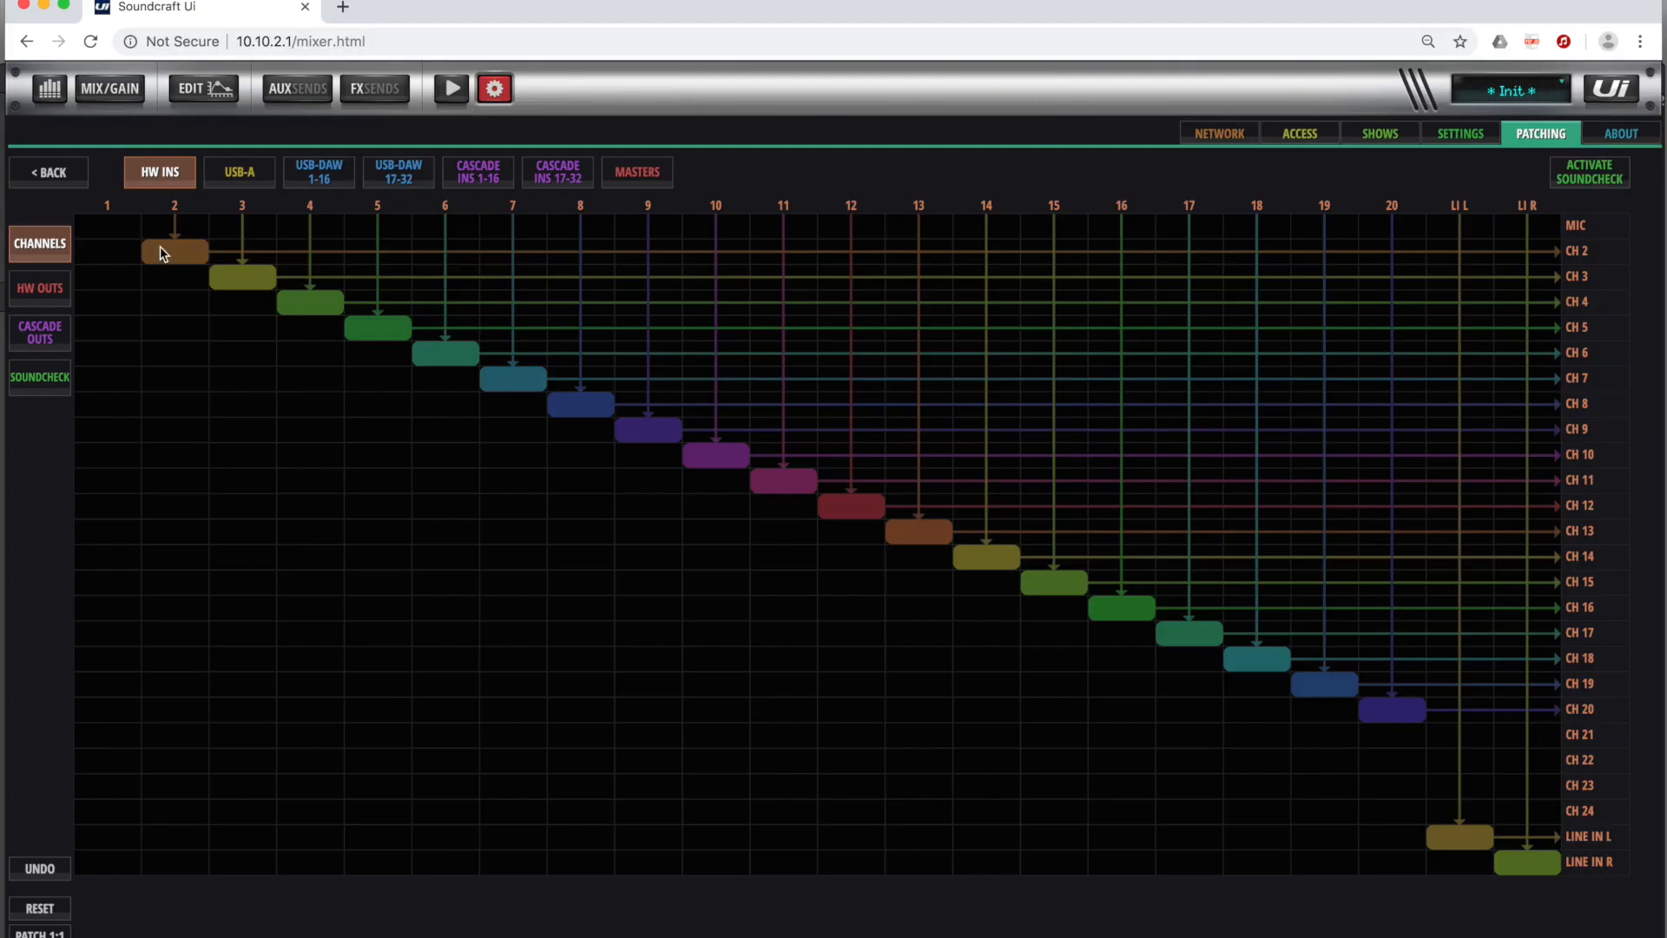
{"action": "left_click", "coordinate": [120, 255]}
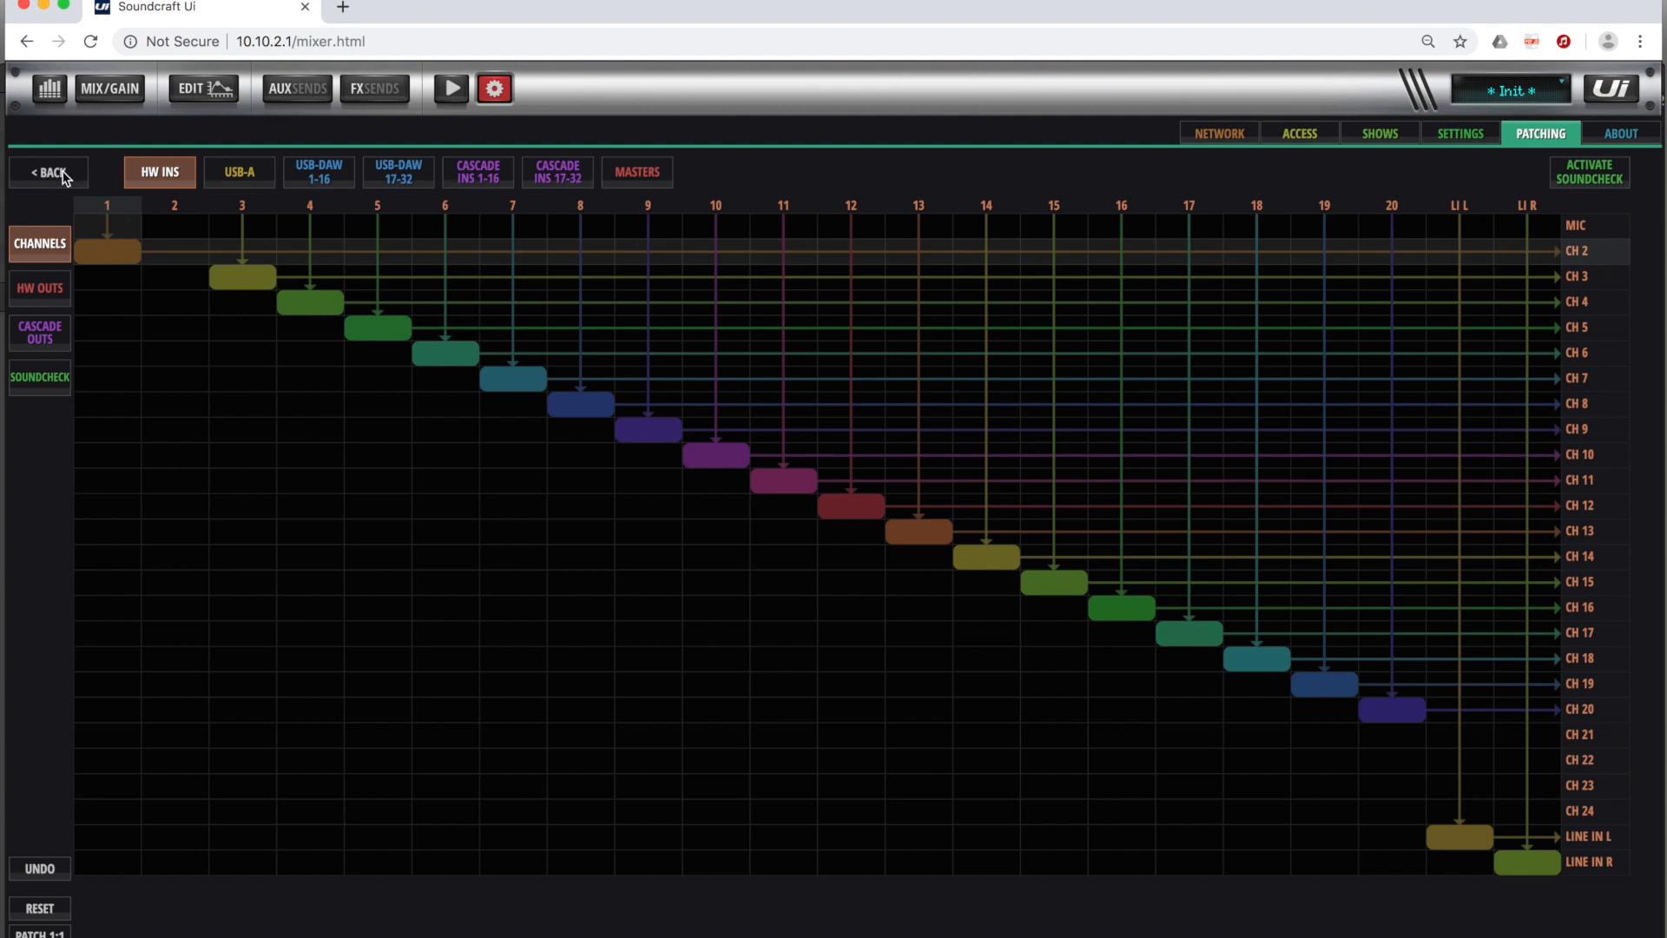
{"action": "left_click", "coordinate": [118, 88]}
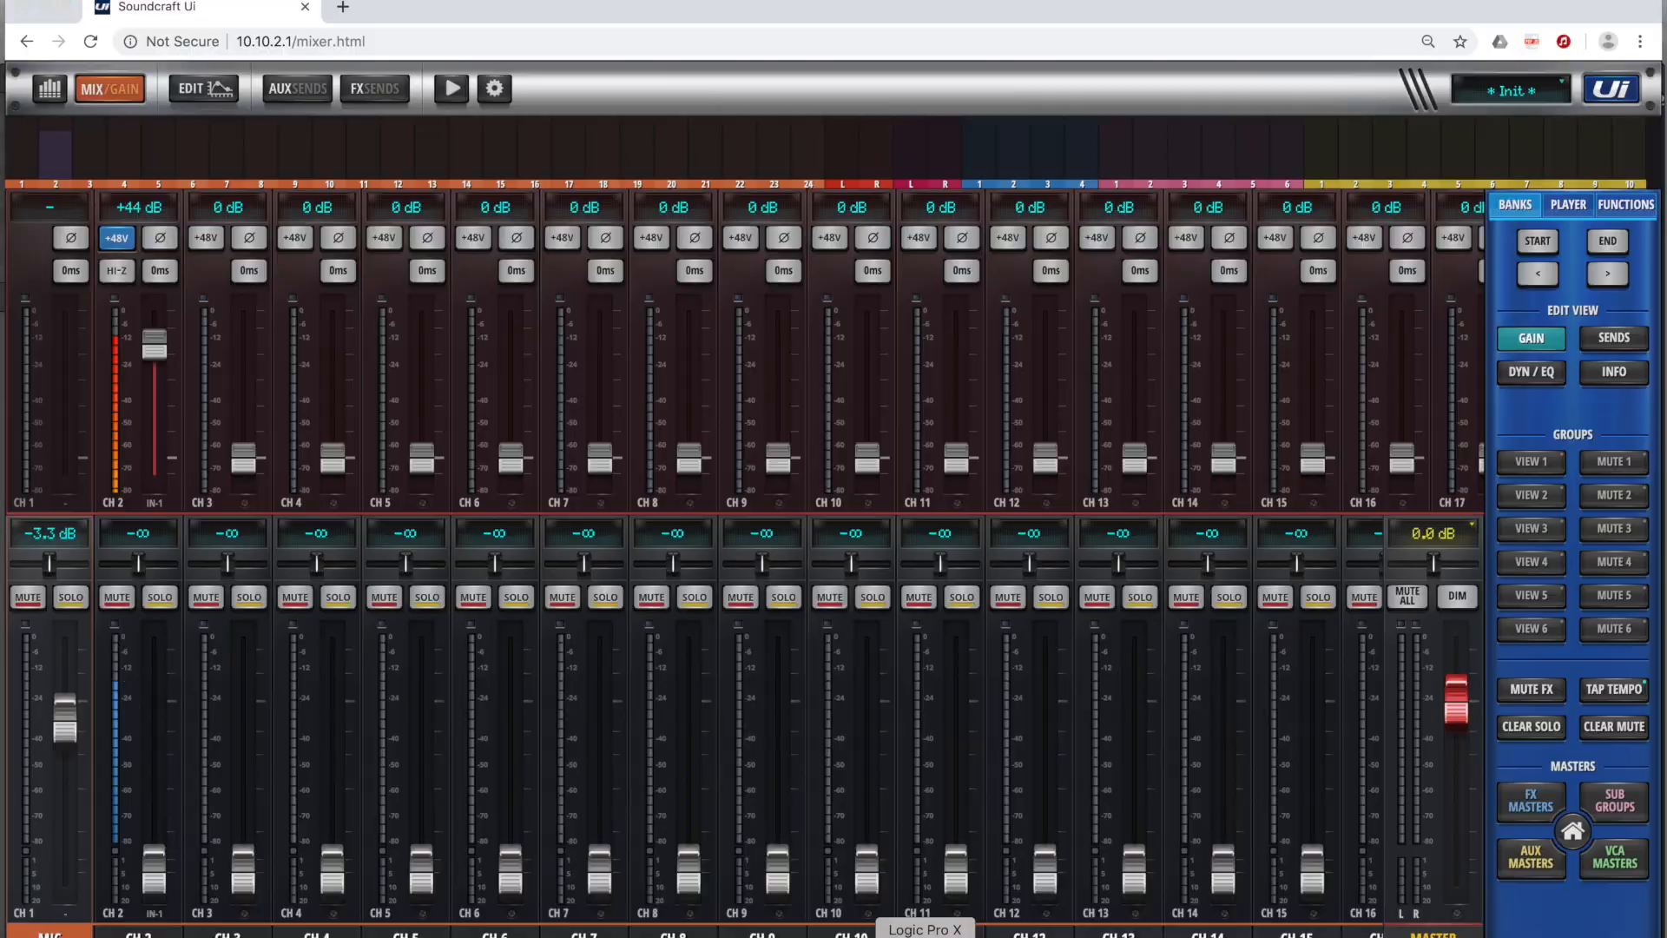
Switch to Logic Pro X and examine the available mono outputs for the Audio 1 track without changing its output
{"action": "left_click", "coordinate": [924, 936]}
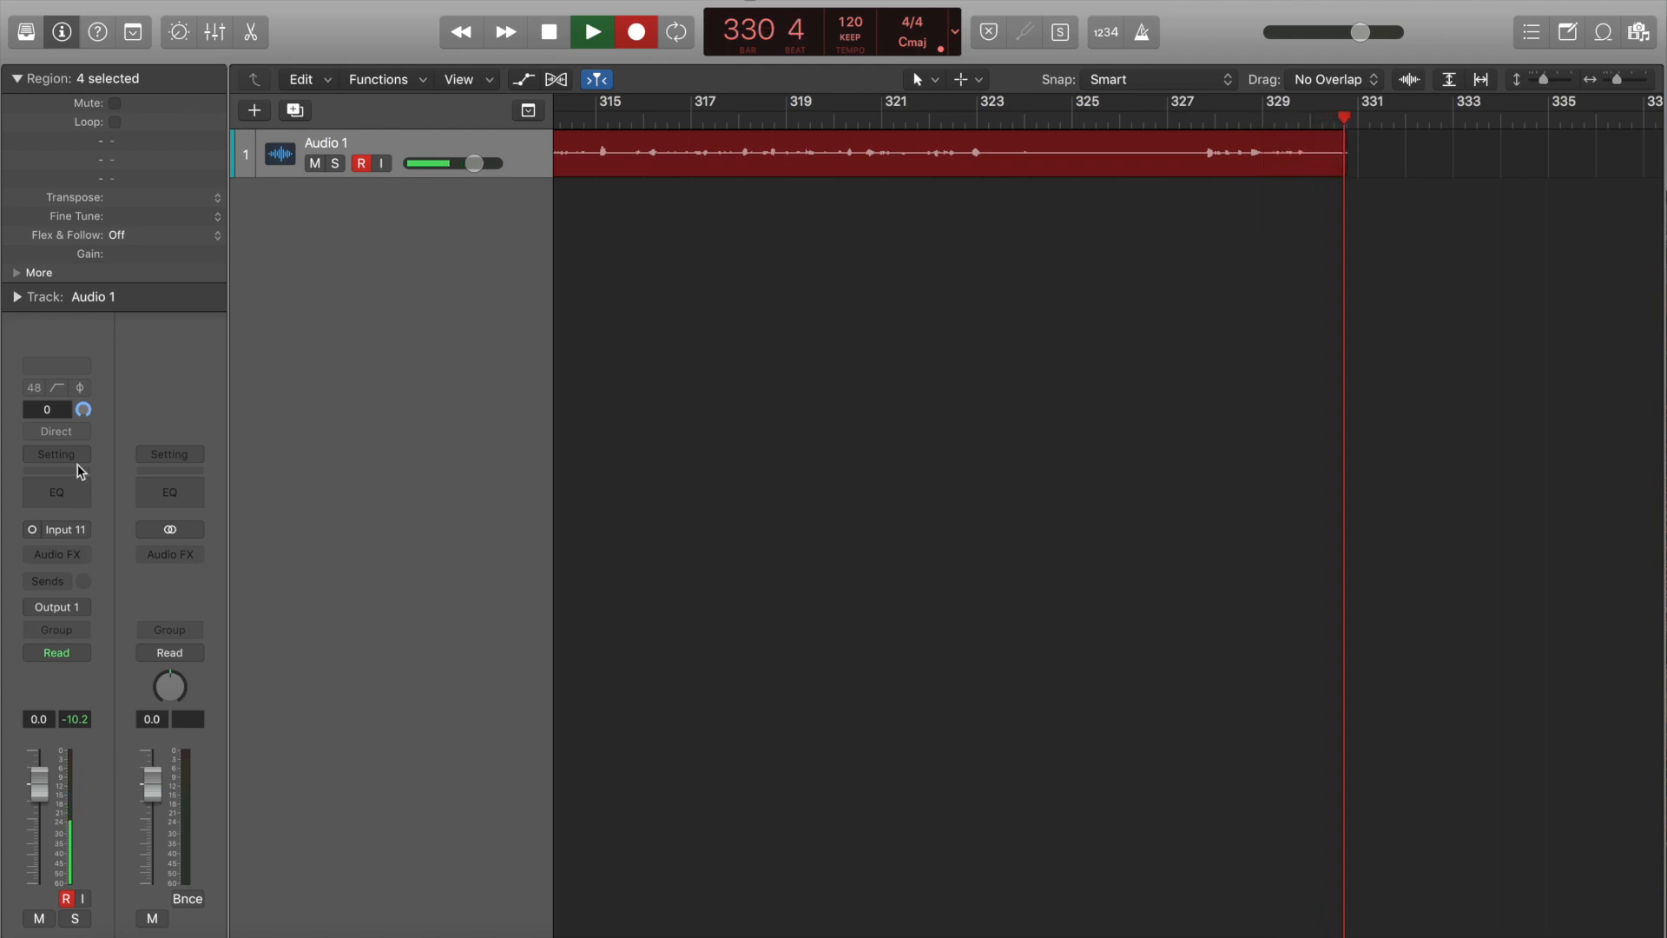
{"action": "left_click", "coordinate": [66, 606]}
{"action": "mouse_move", "coordinate": [112, 680]}
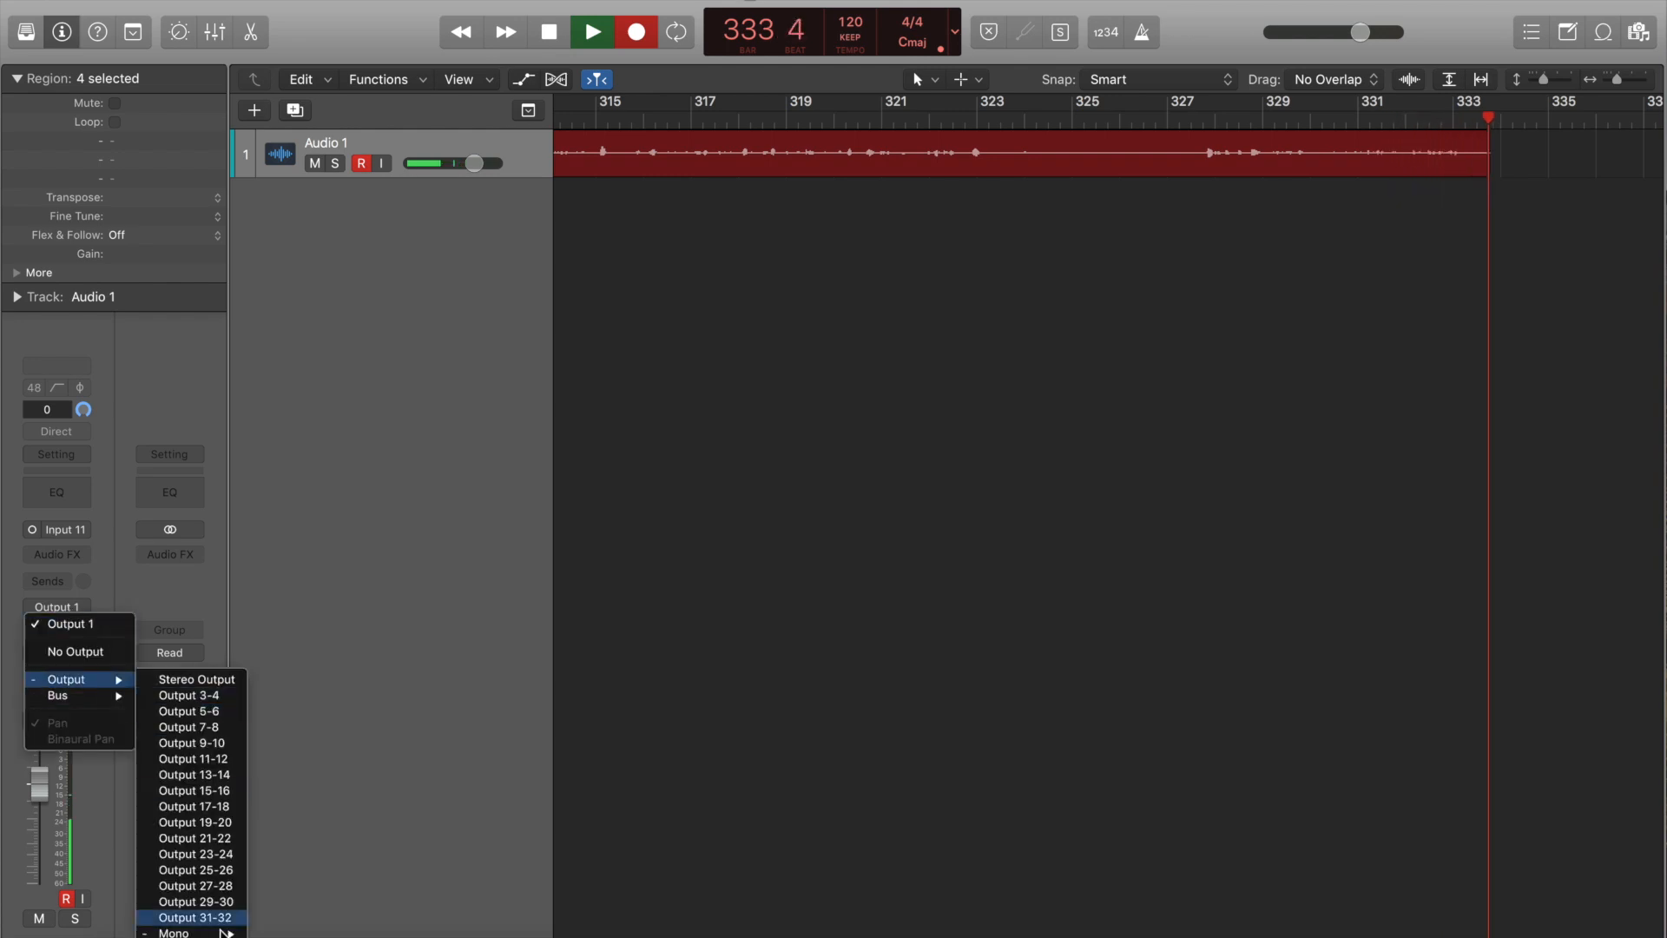
{"action": "mouse_move", "coordinate": [224, 932]}
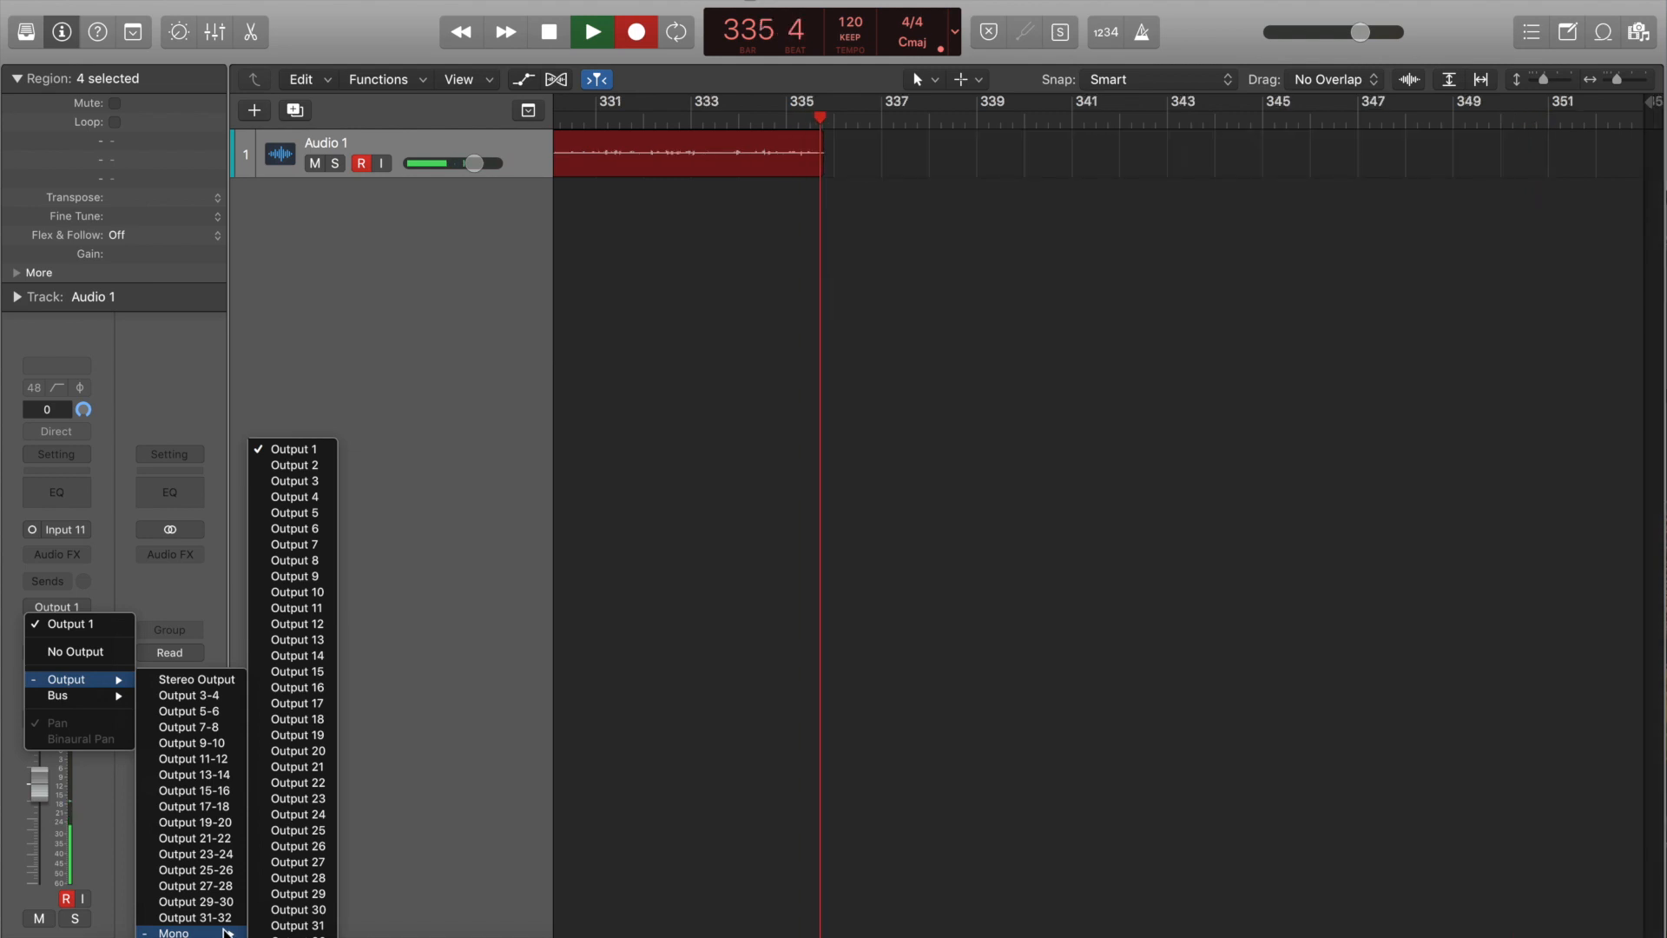
{"action": "left_click", "coordinate": [513, 683]}
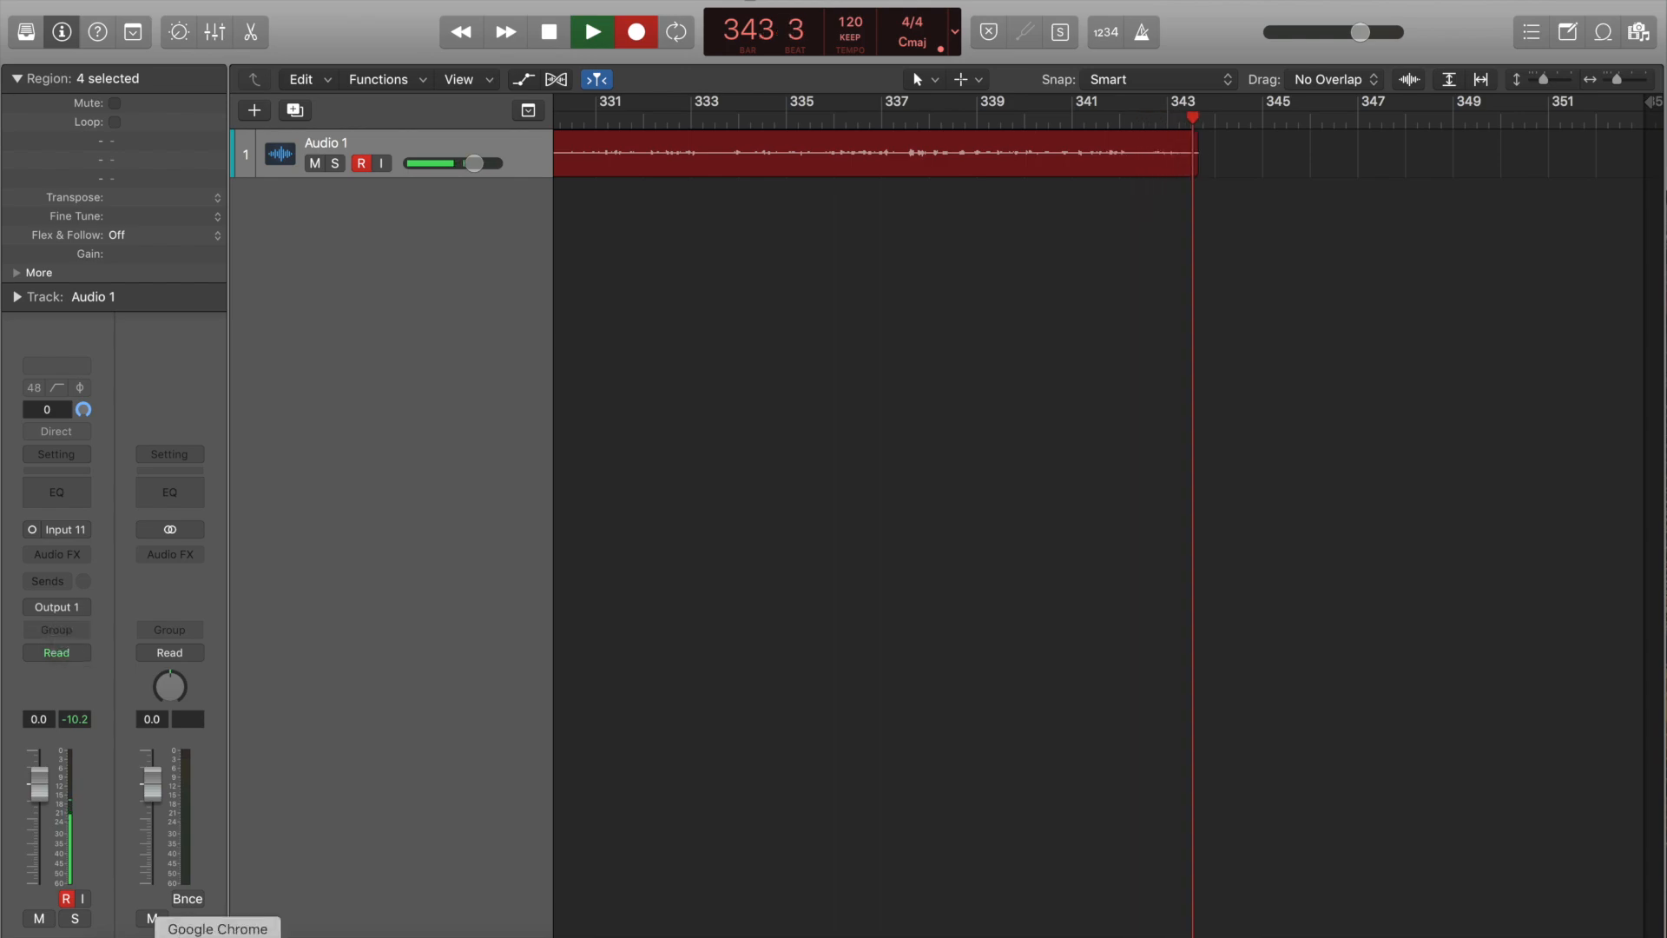
In the Soundcraft Ui patching matrix, replace the MIC channel's hardware input 1 with USB-DAW 1 and return to the mix view
{"action": "left_click", "coordinate": [217, 936]}
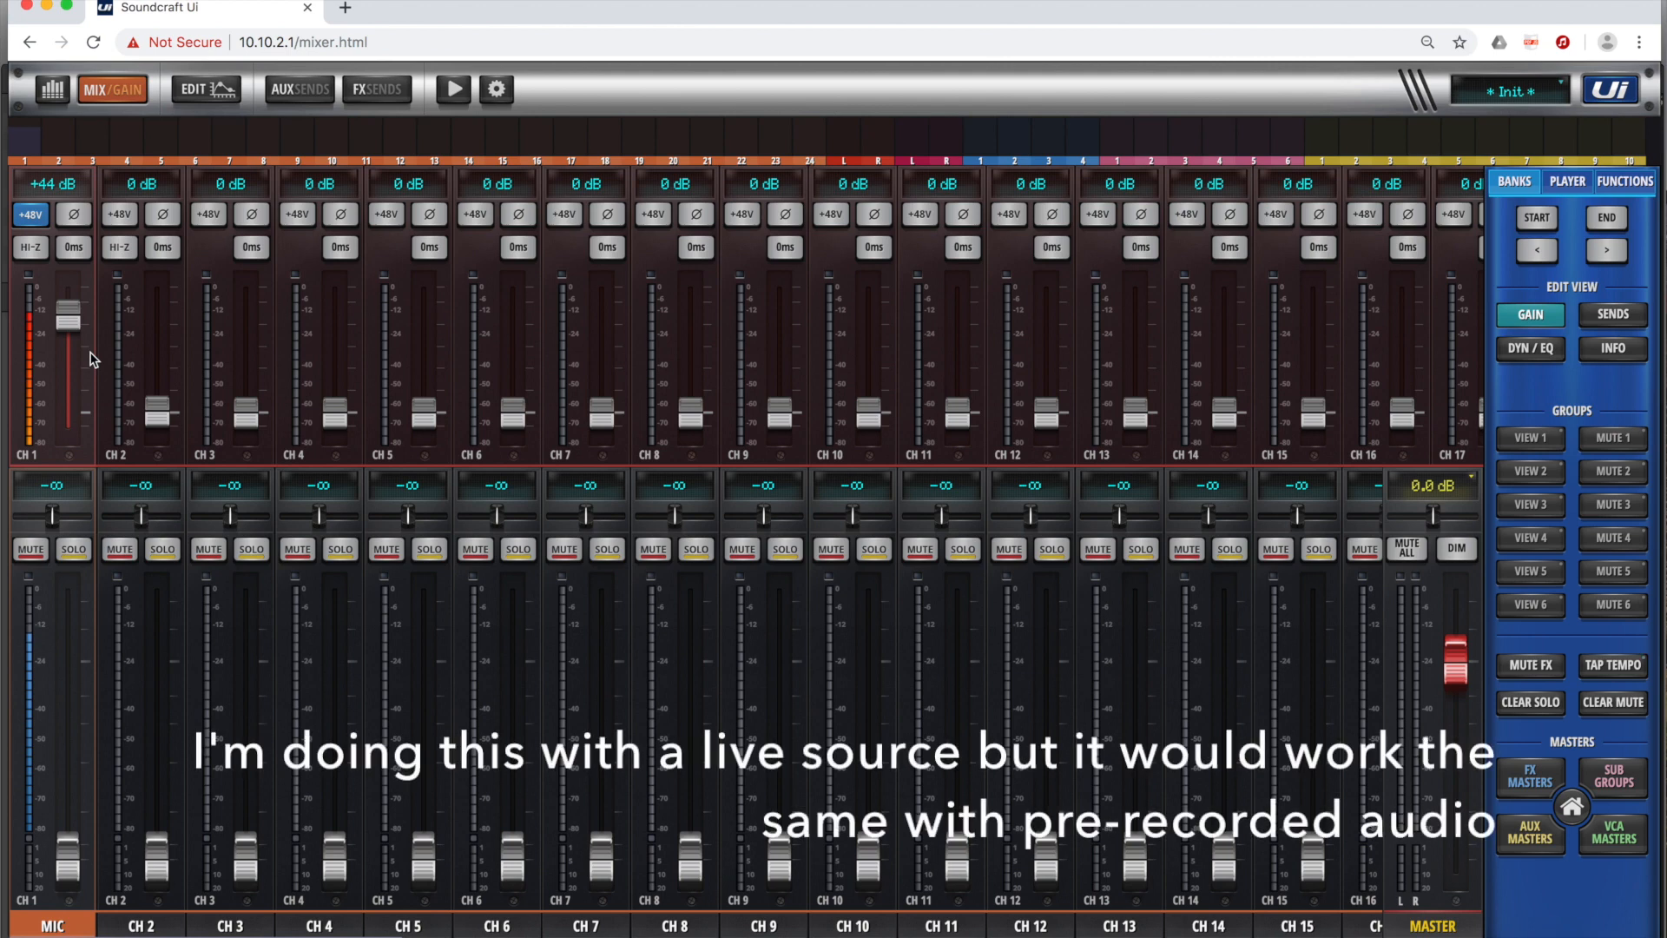
{"action": "left_click", "coordinate": [497, 90]}
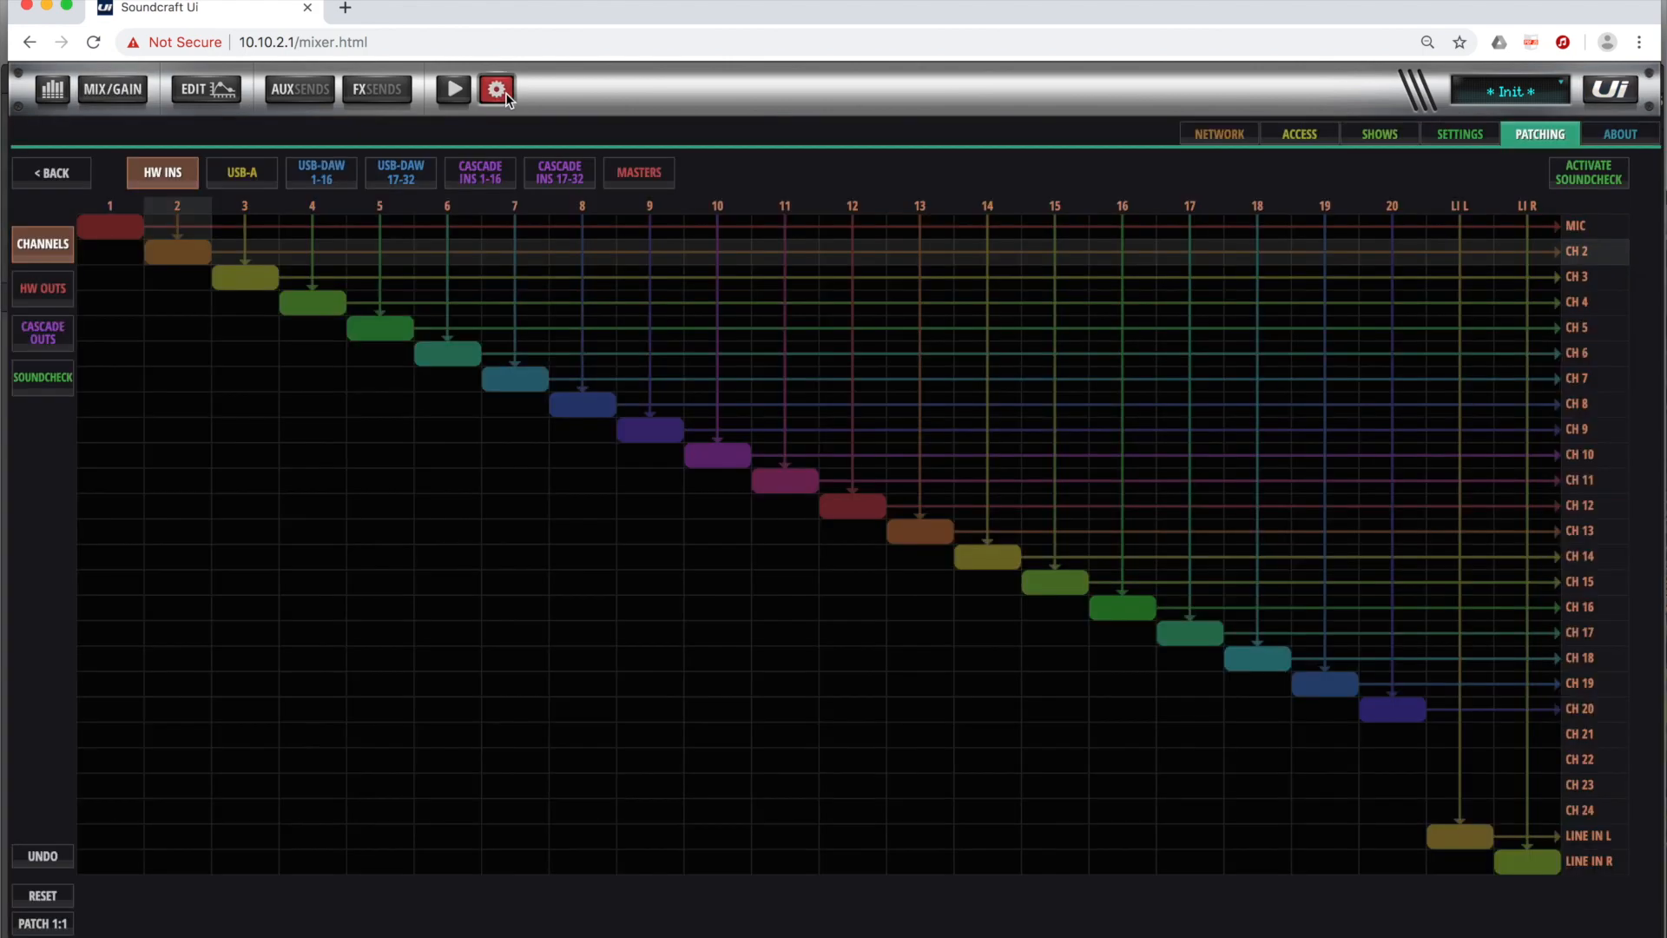
{"action": "left_click", "coordinate": [126, 234]}
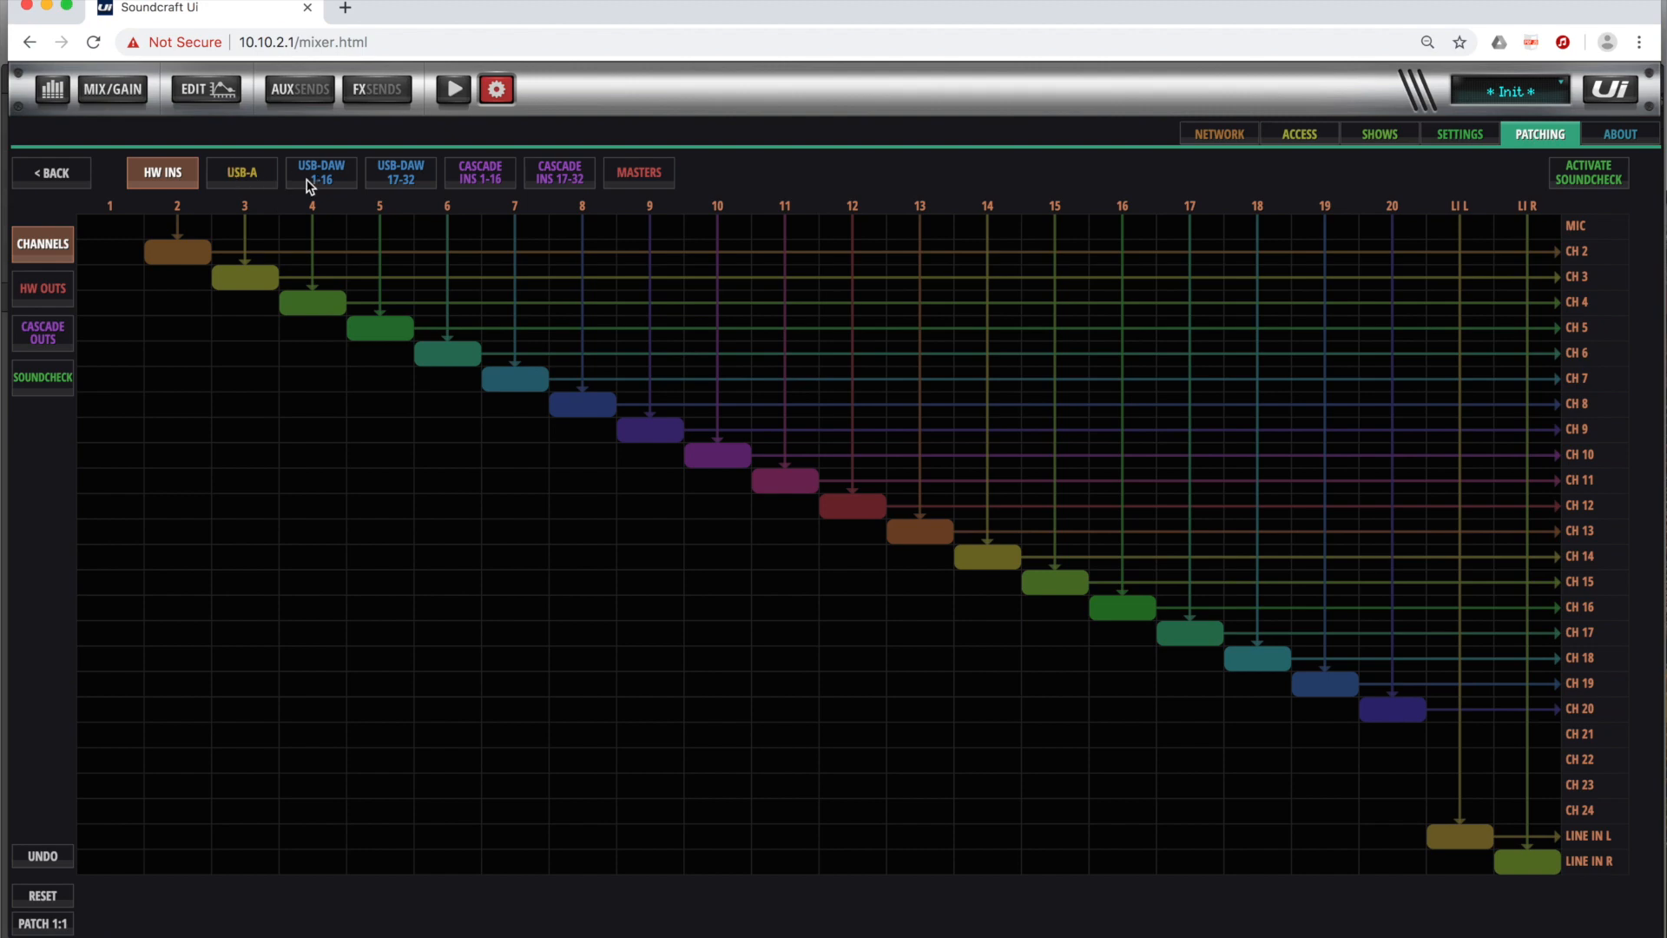
{"action": "left_click", "coordinate": [335, 177]}
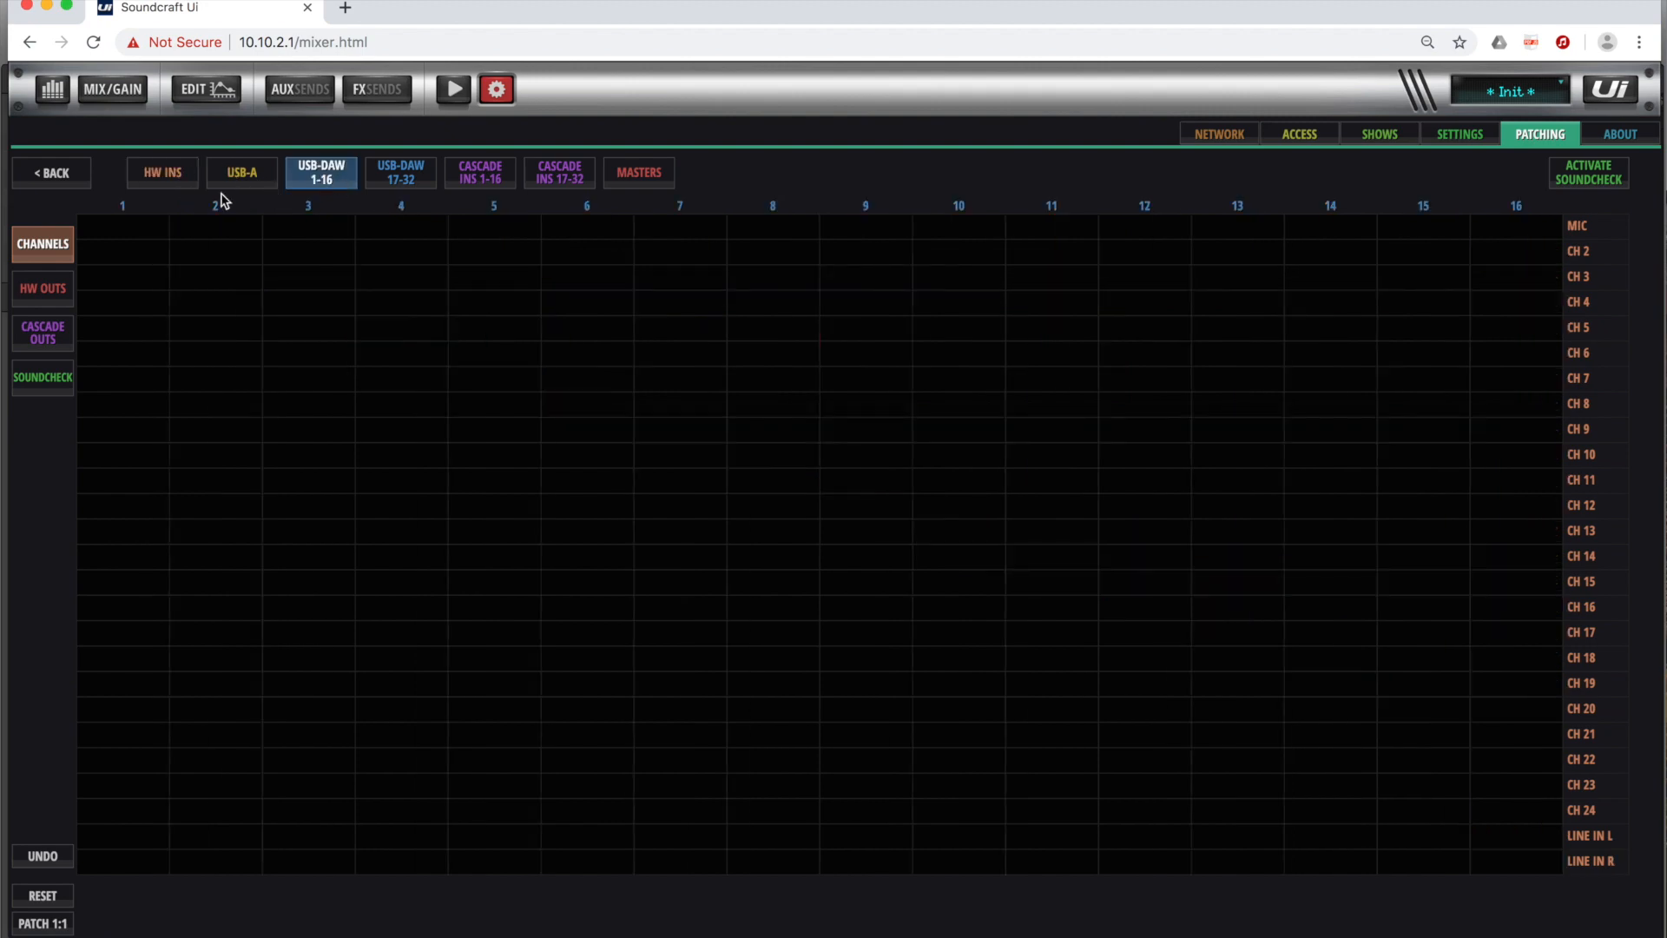
{"action": "left_click", "coordinate": [132, 230]}
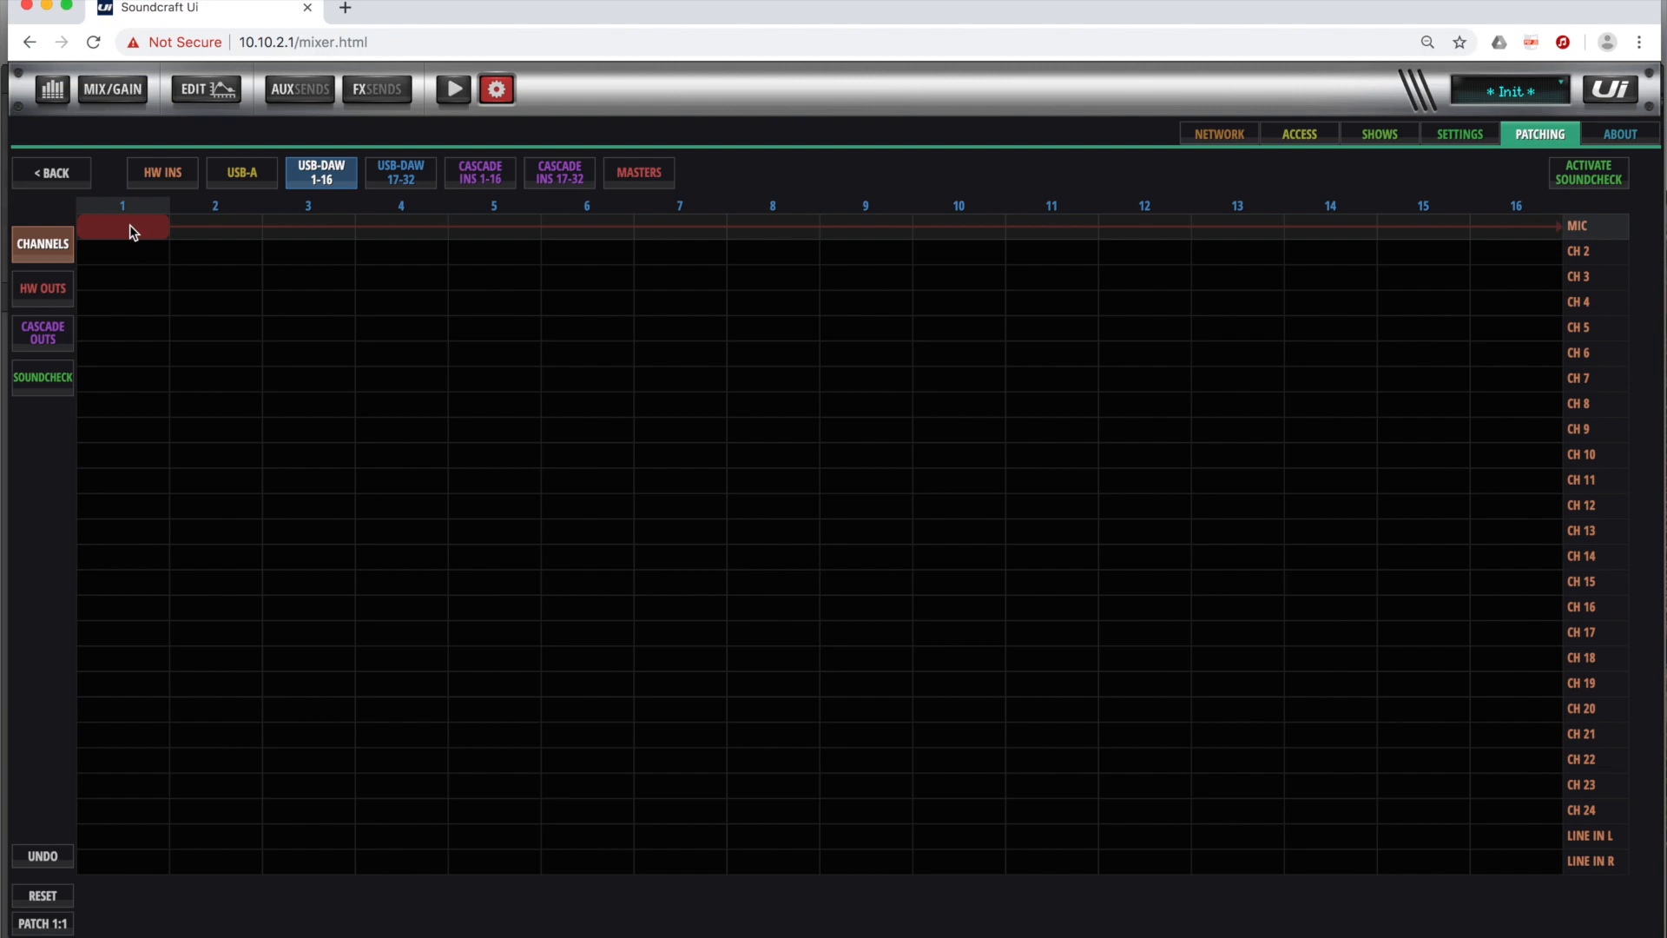
{"action": "left_click", "coordinate": [122, 97]}
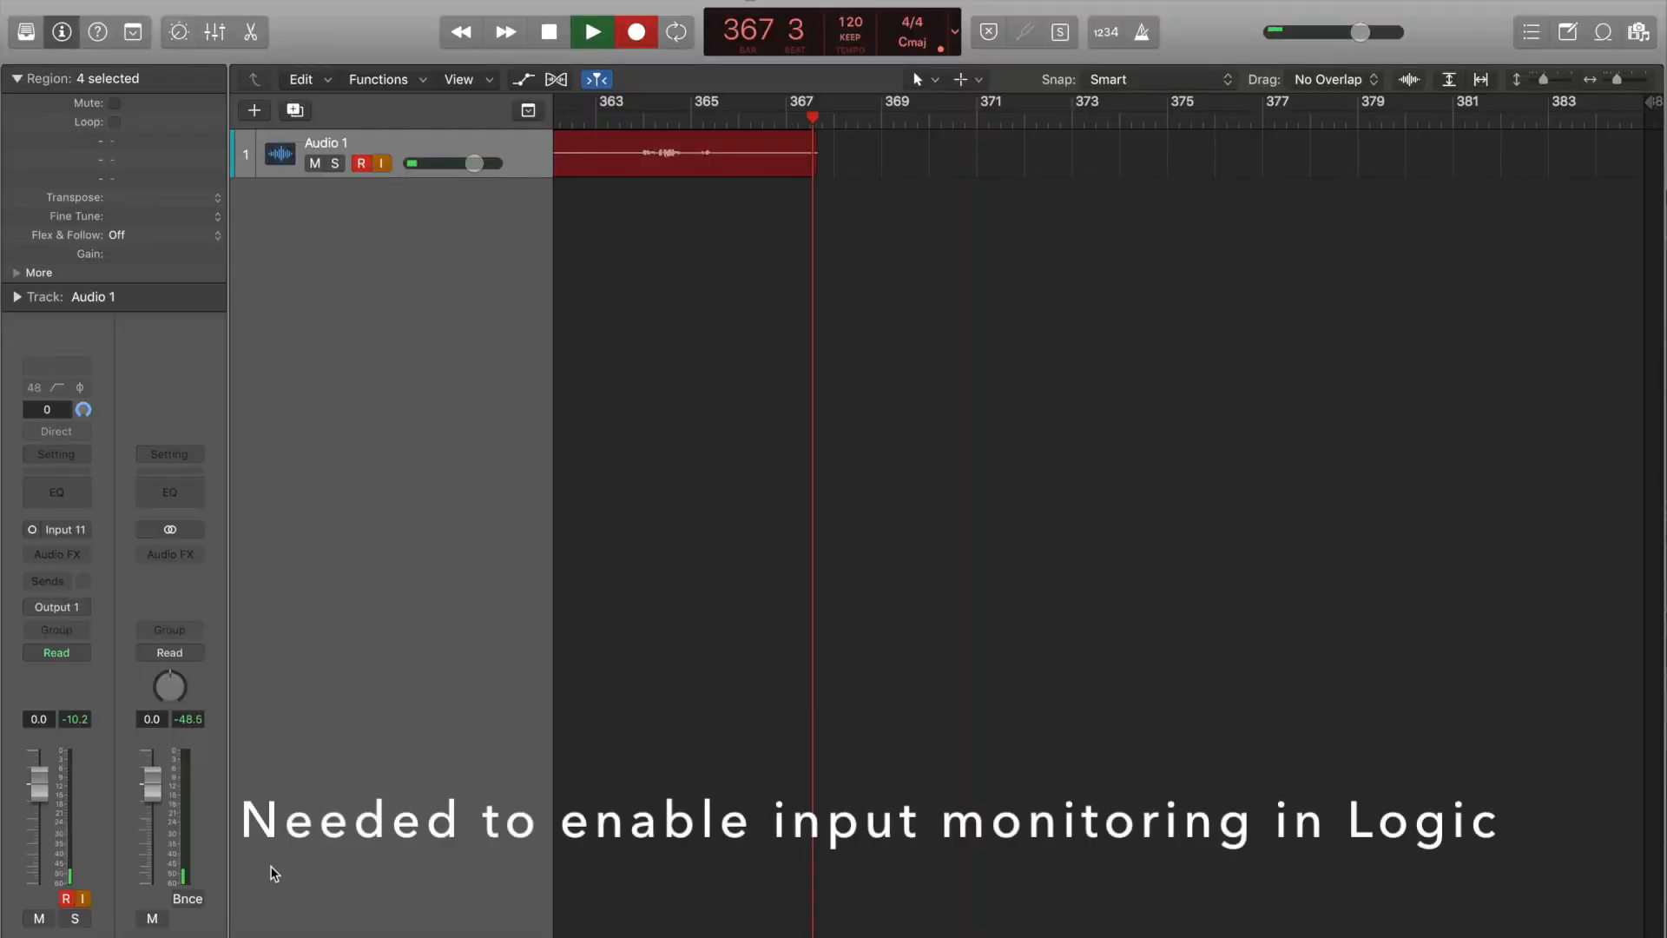
Lower the MIC channel's fader to -∞ in the Soundcraft Ui mixer and check the Audio 1 level in Logic Pro X
{"action": "left_click", "coordinate": [218, 931]}
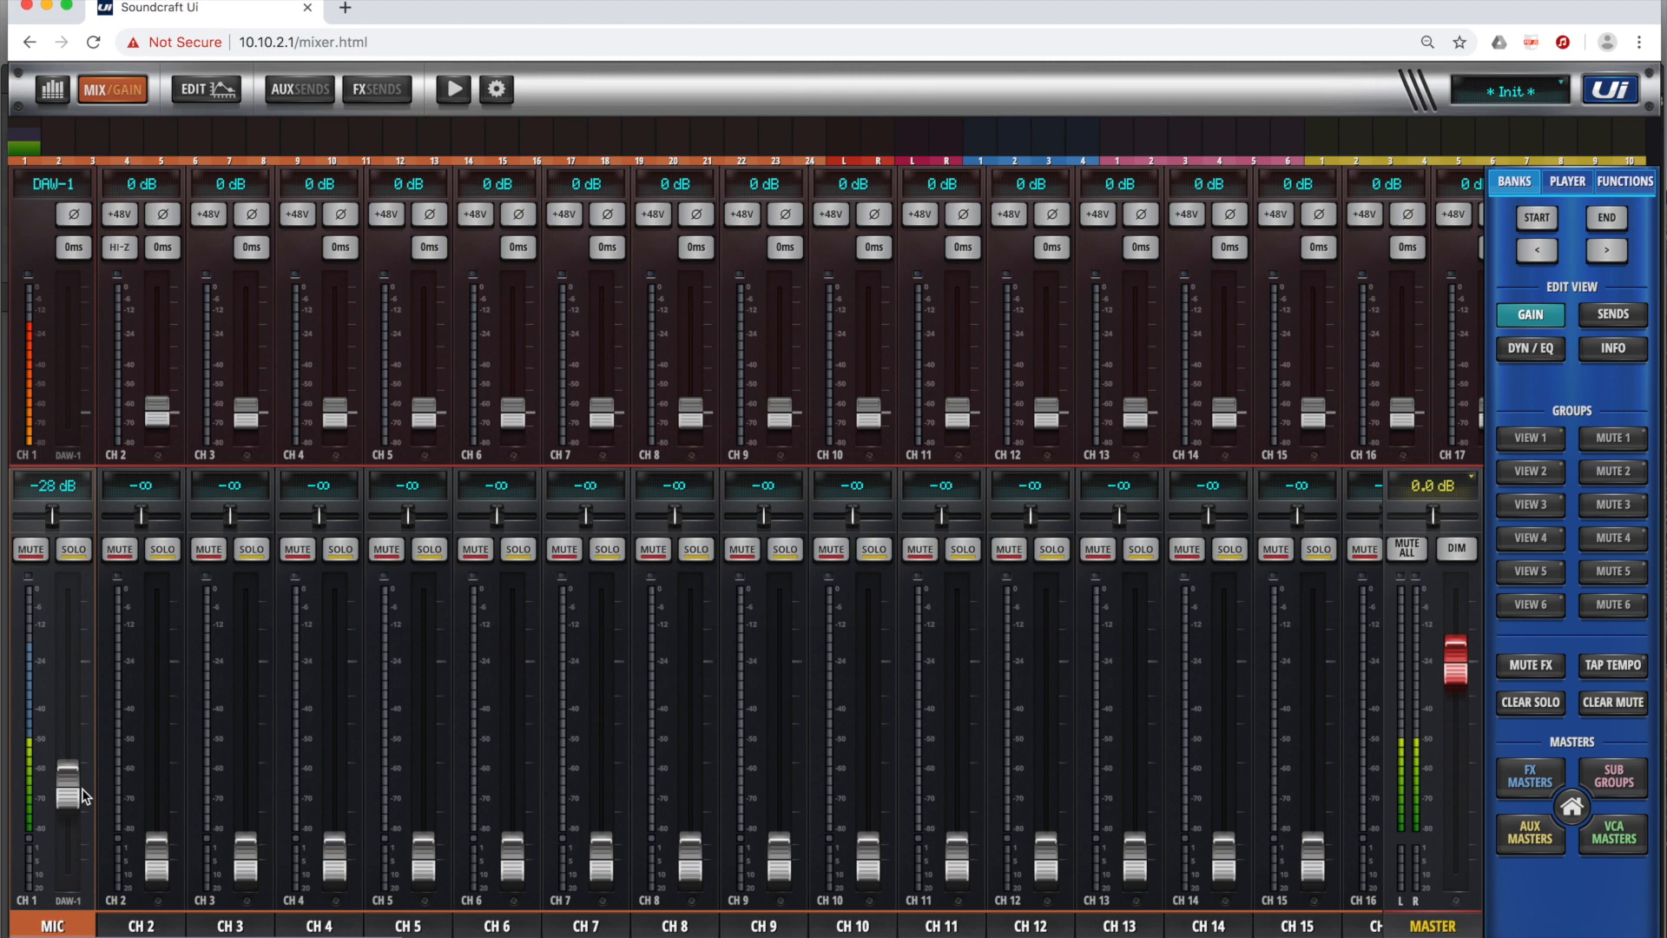
{"action": "left_click_drag", "start_coordinate": [86, 784], "coordinate": [59, 919]}
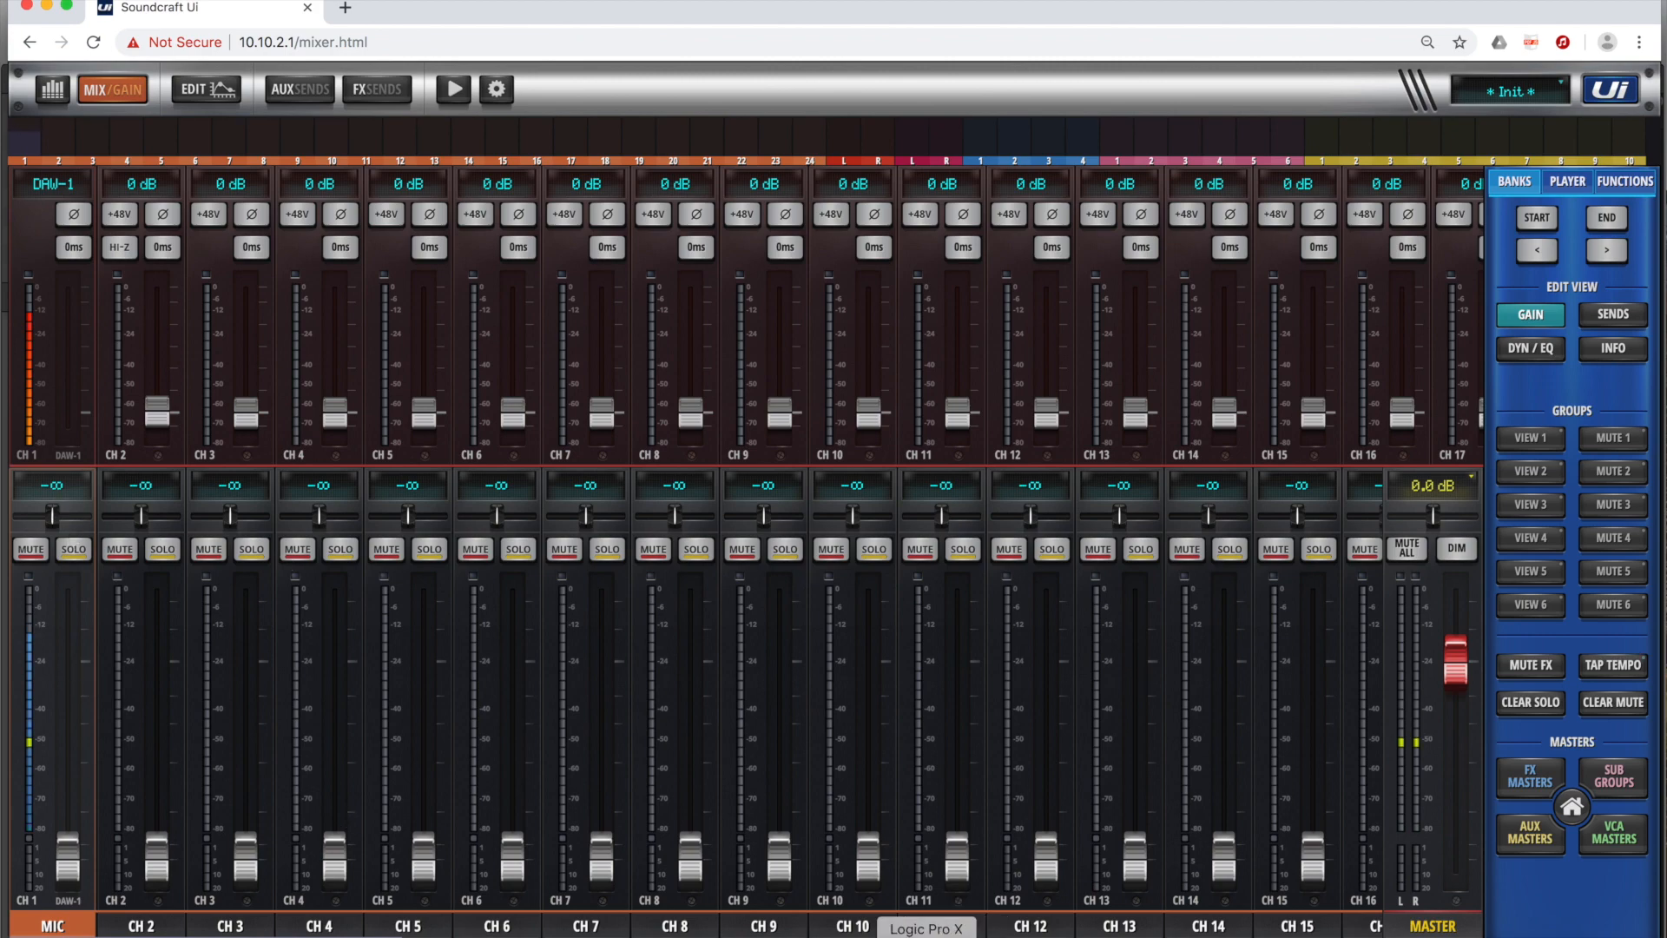
{"action": "left_click", "coordinate": [926, 934]}
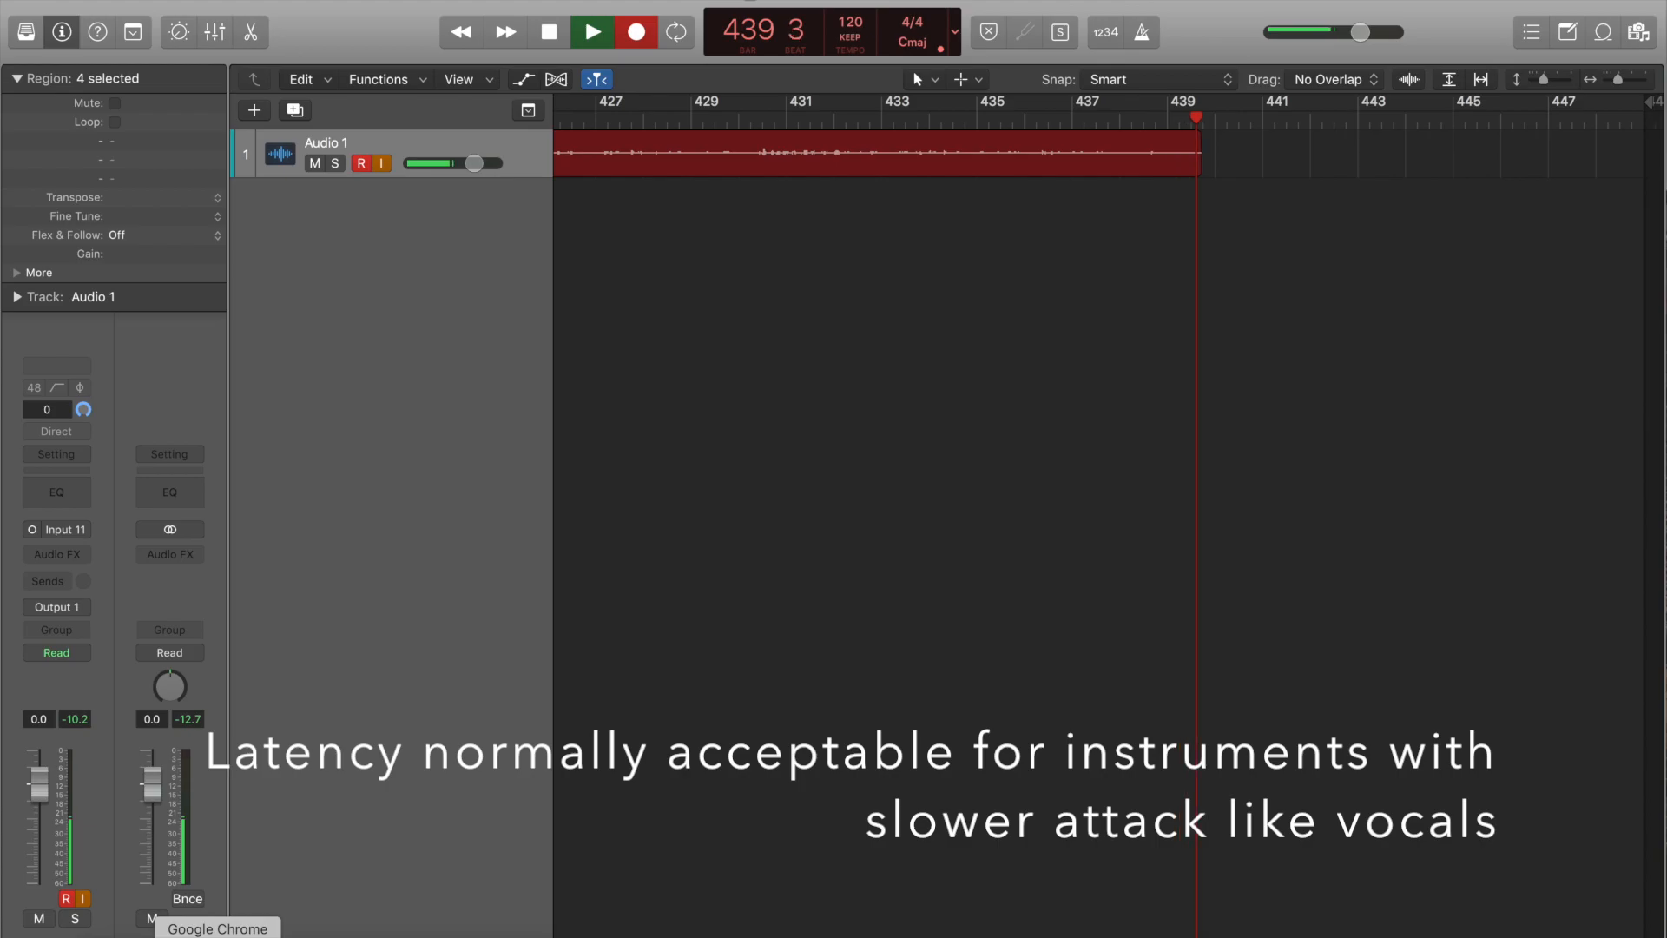
{"action": "left_click", "coordinate": [217, 935]}
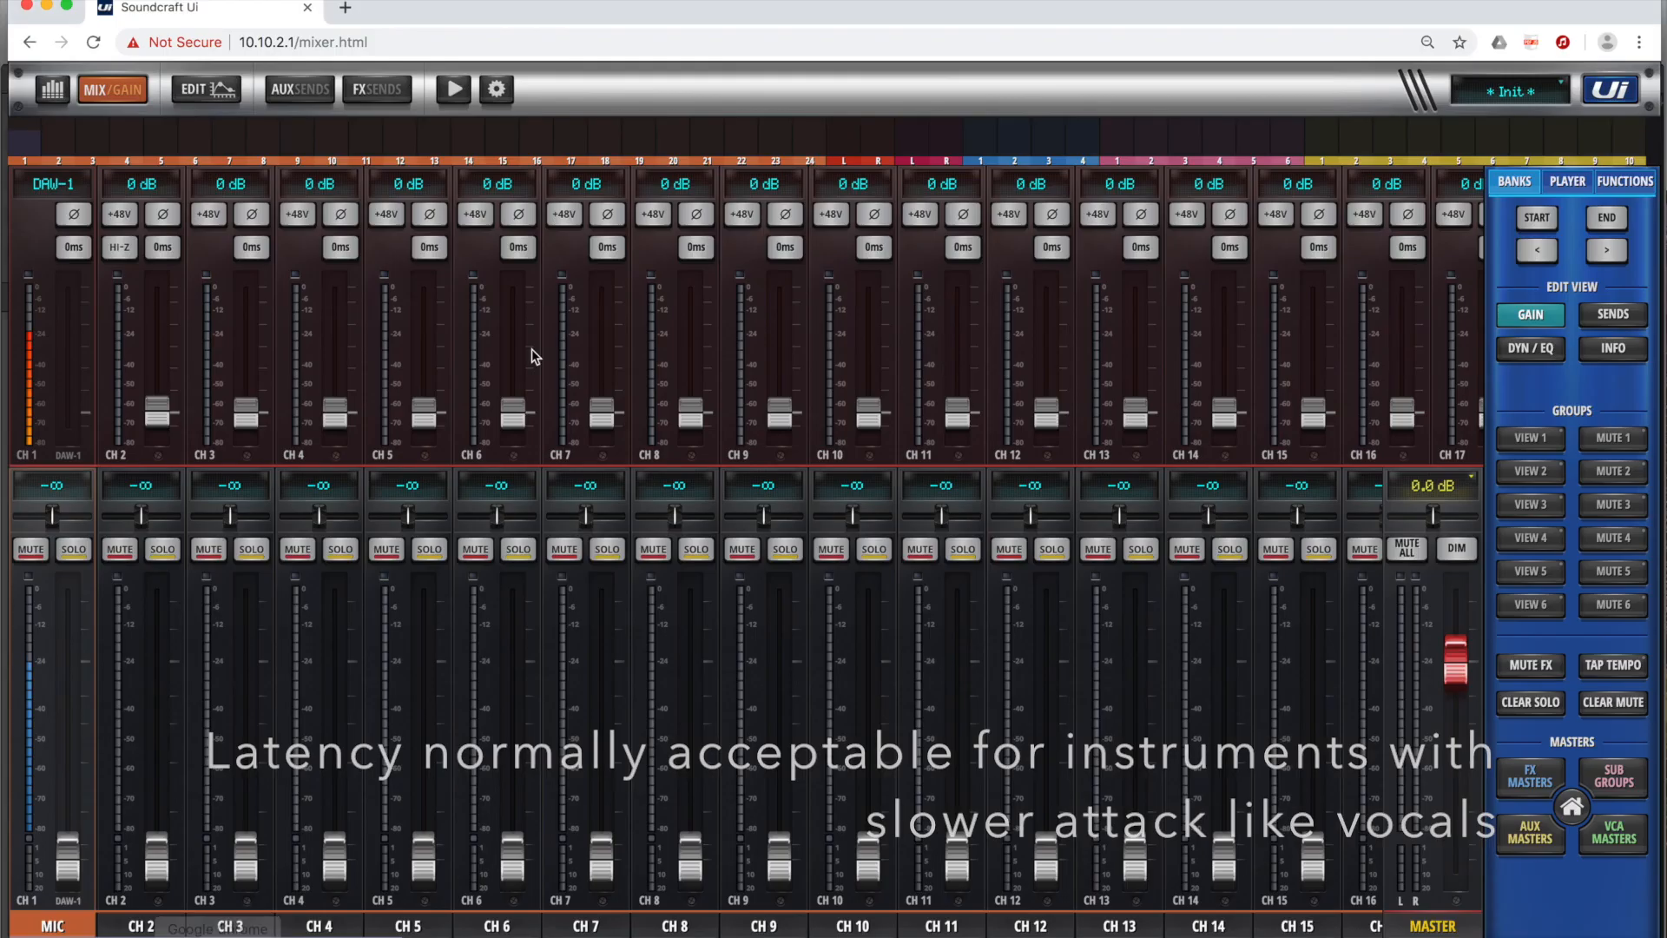